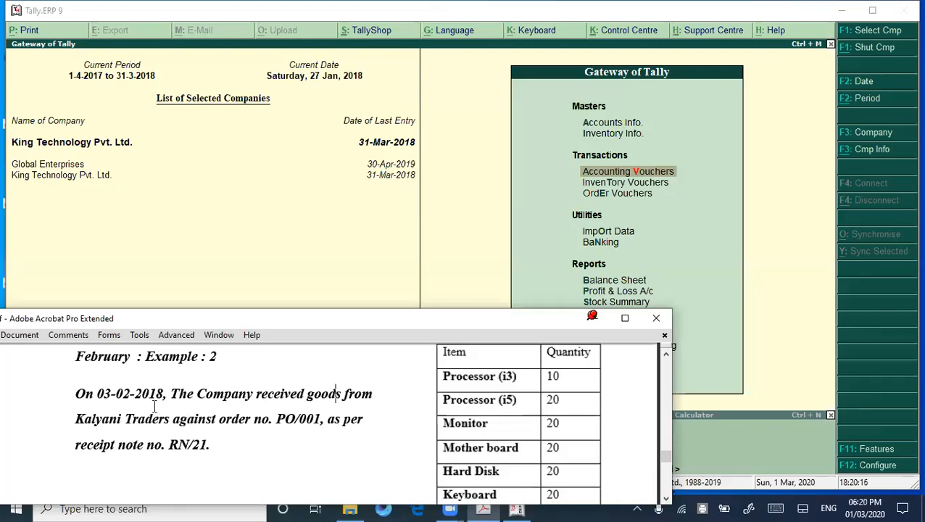
Step: Read the February Example 2 exercise in the PDF for the date, supplier, order number and receipt note number
{"action": "left_click_drag", "start_coordinate": [76, 393], "coordinate": [353, 395]}
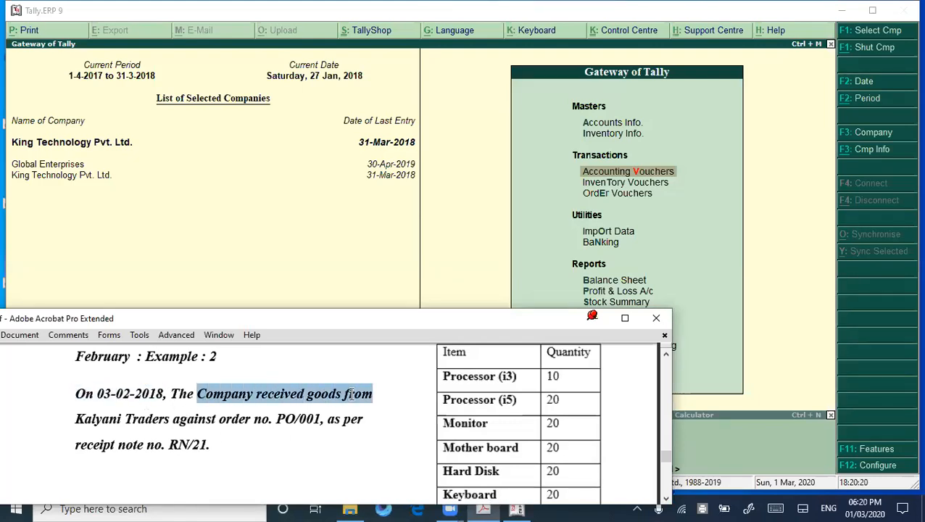
{"action": "left_click_drag", "start_coordinate": [86, 424], "coordinate": [143, 428]}
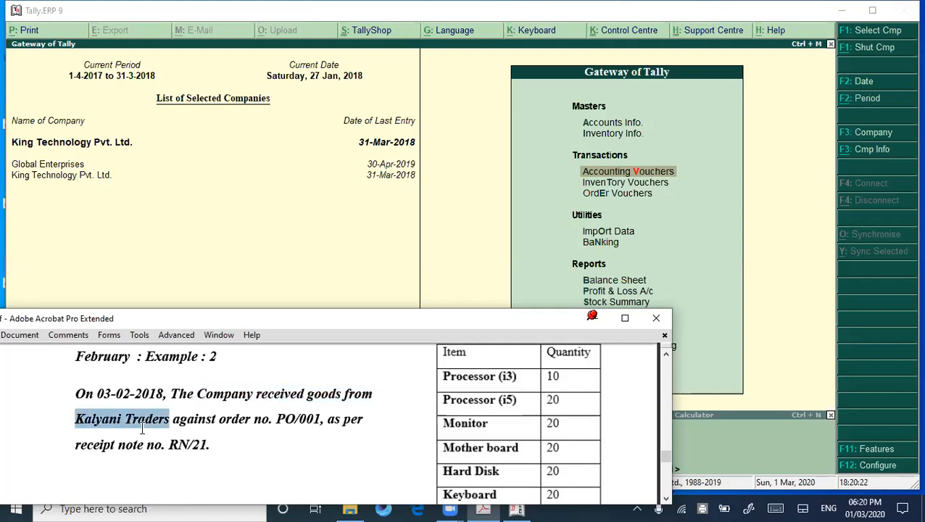
{"action": "left_click", "coordinate": [206, 417]}
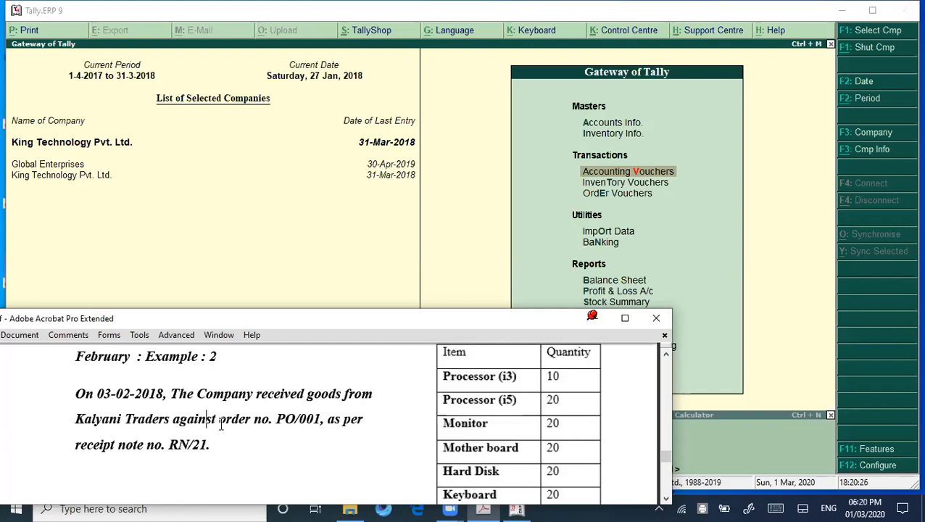
{"action": "left_click_drag", "start_coordinate": [253, 420], "coordinate": [322, 426]}
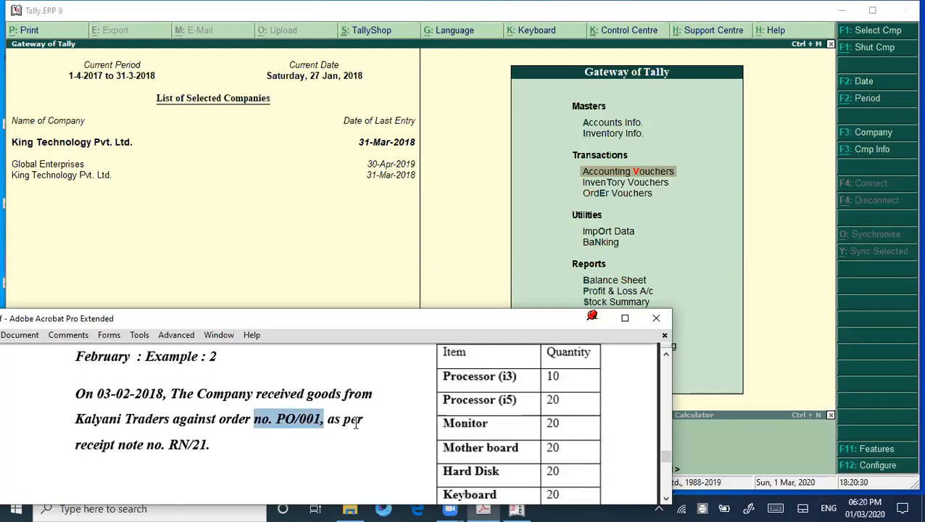
{"action": "left_click_drag", "start_coordinate": [69, 448], "coordinate": [234, 444]}
{"action": "left_click", "coordinate": [234, 444]}
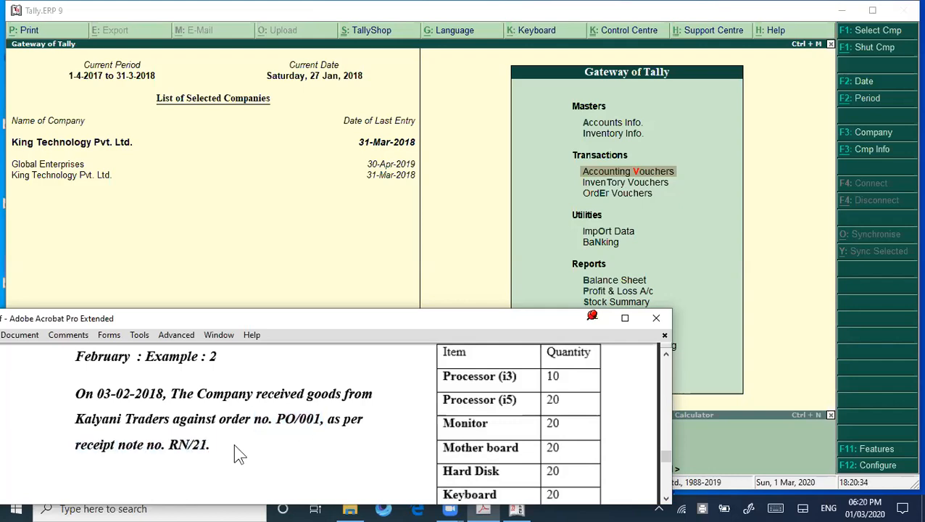
{"action": "left_click_drag", "start_coordinate": [141, 442], "coordinate": [239, 439]}
{"action": "left_click", "coordinate": [234, 440]}
{"action": "scroll", "coordinate": [234, 439], "scroll_direction": "down", "scroll_amount": 4}
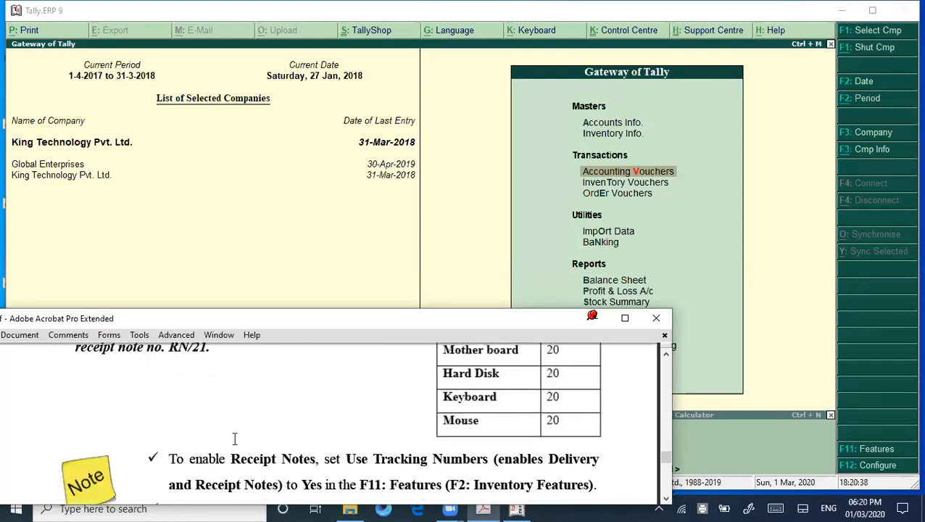
Step: Read the PDF notes on enabling tracking numbers in the inventory features and supplementary details in the receipt note configuration
{"action": "scroll", "coordinate": [234, 440], "scroll_direction": "down", "scroll_amount": 1}
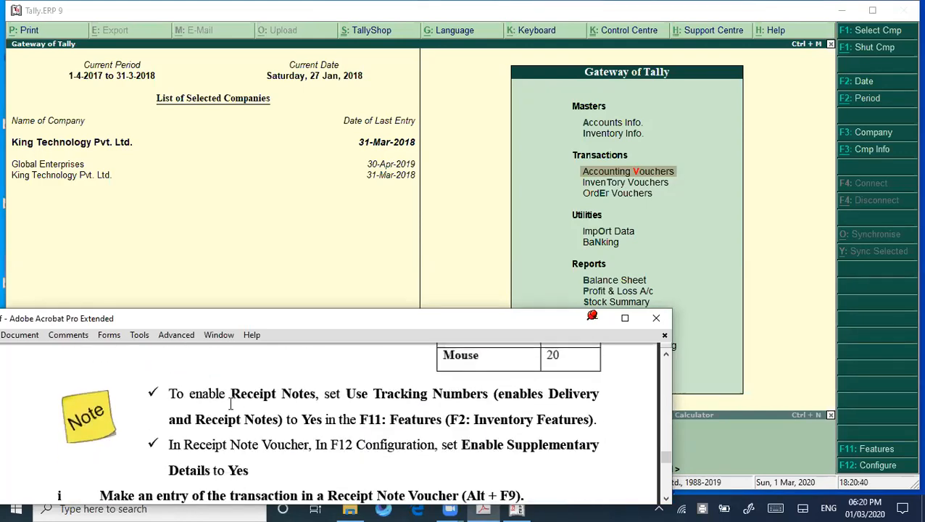
{"action": "left_click_drag", "start_coordinate": [189, 393], "coordinate": [287, 392]}
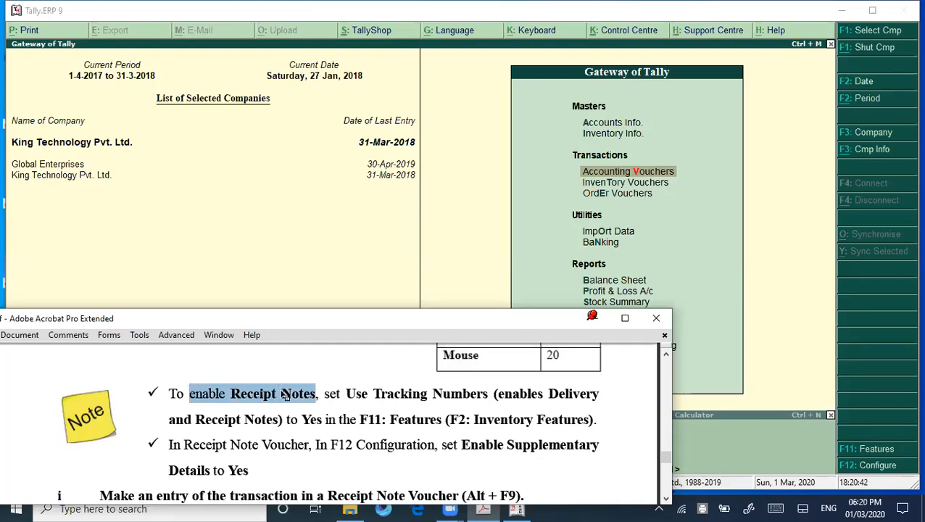
{"action": "left_click_drag", "start_coordinate": [380, 391], "coordinate": [602, 394]}
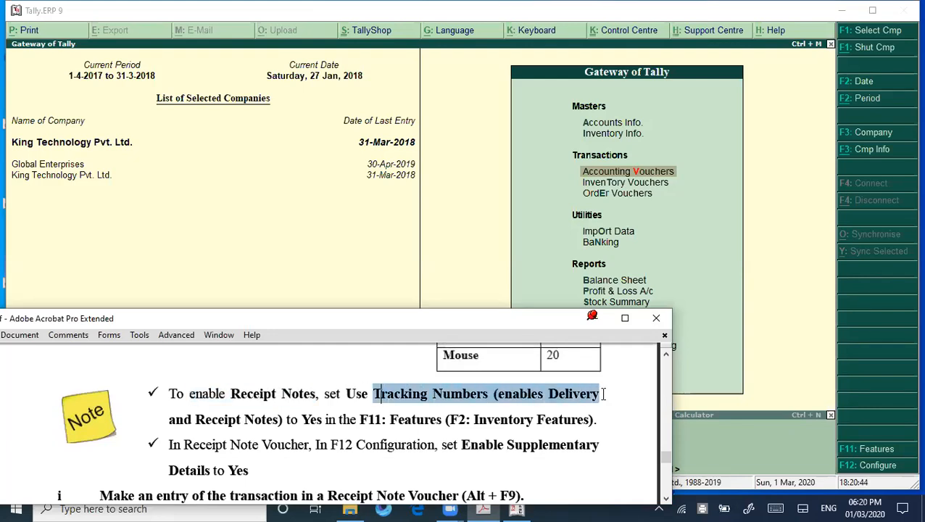
{"action": "left_click_drag", "start_coordinate": [194, 420], "coordinate": [592, 423]}
{"action": "left_click", "coordinate": [267, 428]}
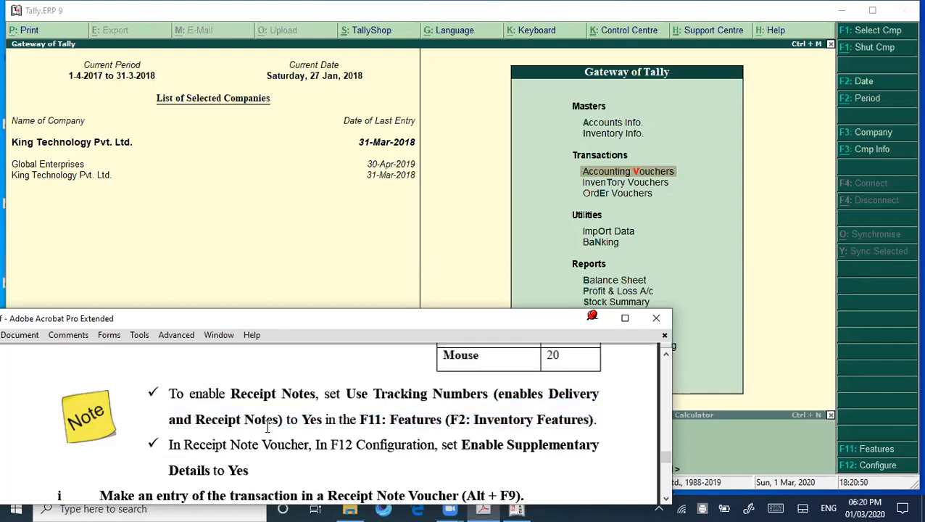
{"action": "mouse_move", "coordinate": [245, 392]}
{"action": "left_mouse_down"}
{"action": "mouse_move", "coordinate": [274, 393]}
{"action": "mouse_move", "coordinate": [261, 393]}
{"action": "left_mouse_up"}
{"action": "left_click_drag", "start_coordinate": [360, 419], "coordinate": [419, 420]}
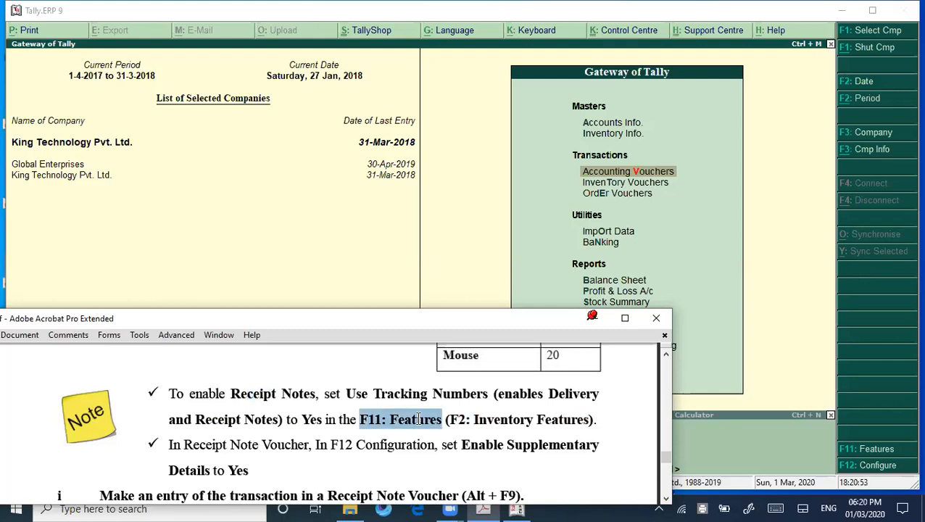
{"action": "left_click", "coordinate": [463, 419]}
{"action": "left_click_drag", "start_coordinate": [189, 394], "coordinate": [475, 396]}
{"action": "left_click", "coordinate": [400, 394]}
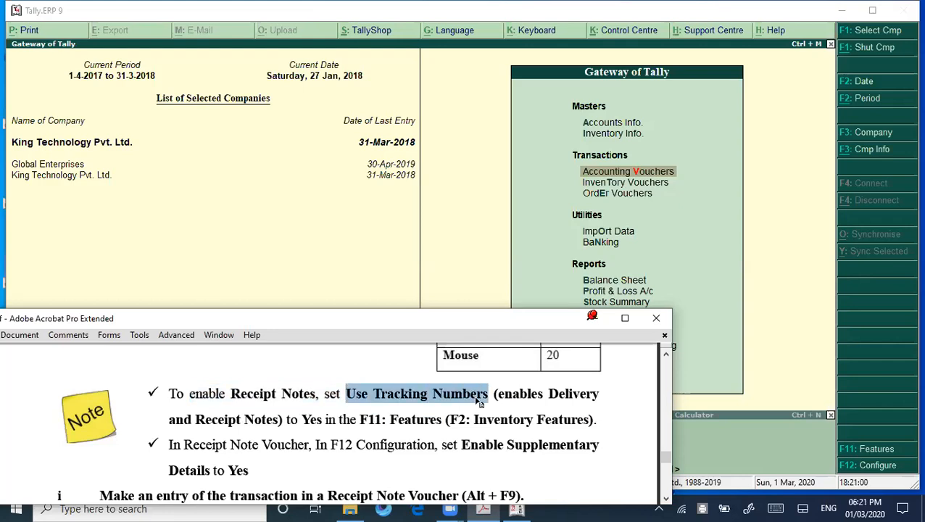
{"action": "left_click_drag", "start_coordinate": [252, 446], "coordinate": [504, 447]}
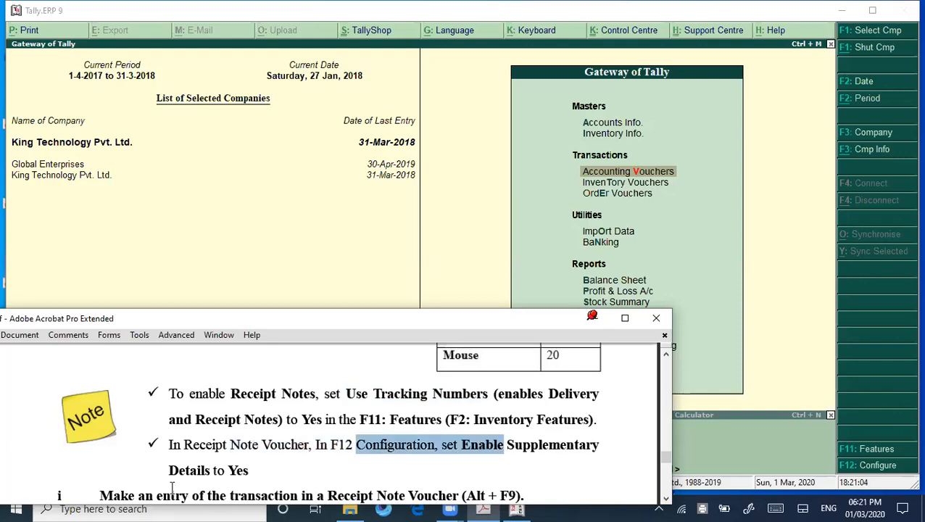
{"action": "left_click_drag", "start_coordinate": [167, 470], "coordinate": [226, 470]}
Step: Open the Inventory Features of King Technology Pvt. Ltd. in Tally.ERP 9 and move the PDF window clear of the Other Features settings
{"action": "left_click", "coordinate": [235, 242]}
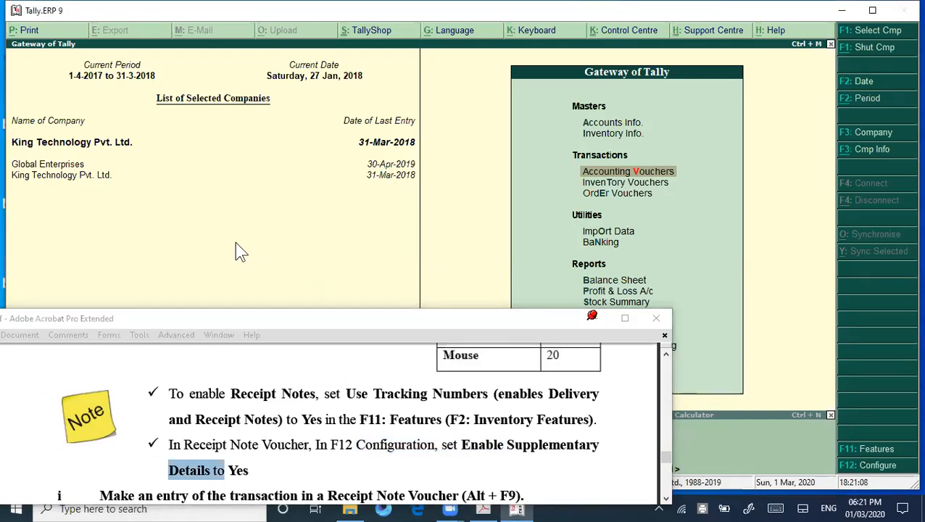
{"action": "key", "text": "F11"}
{"action": "key", "text": "Down"}
{"action": "key", "text": "Return"}
{"action": "key", "text": "Return"}
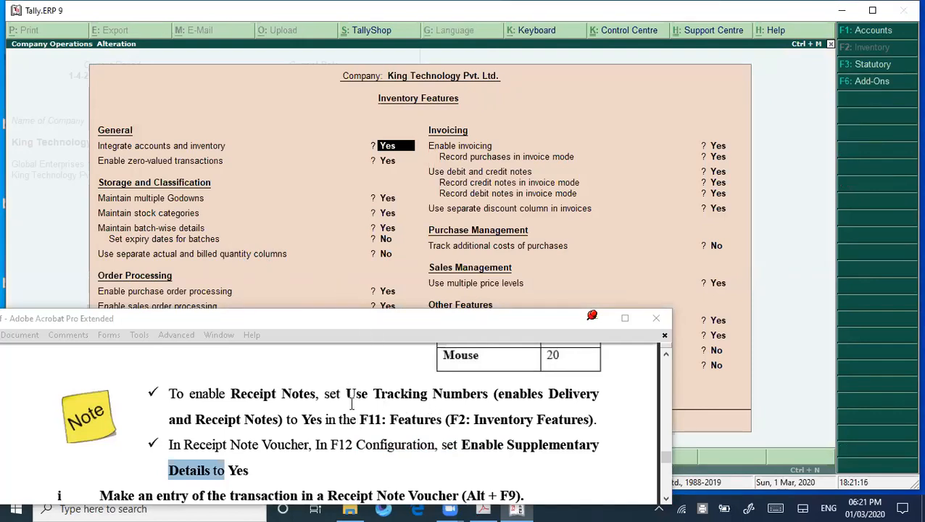
{"action": "left_click", "coordinate": [468, 348]}
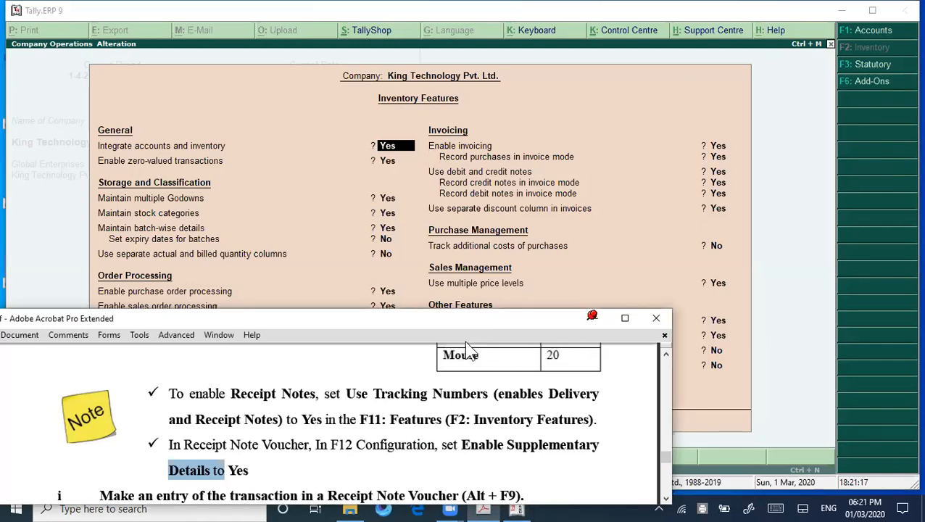
{"action": "left_click_drag", "start_coordinate": [444, 319], "coordinate": [442, 369]}
{"action": "left_click", "coordinate": [805, 204]}
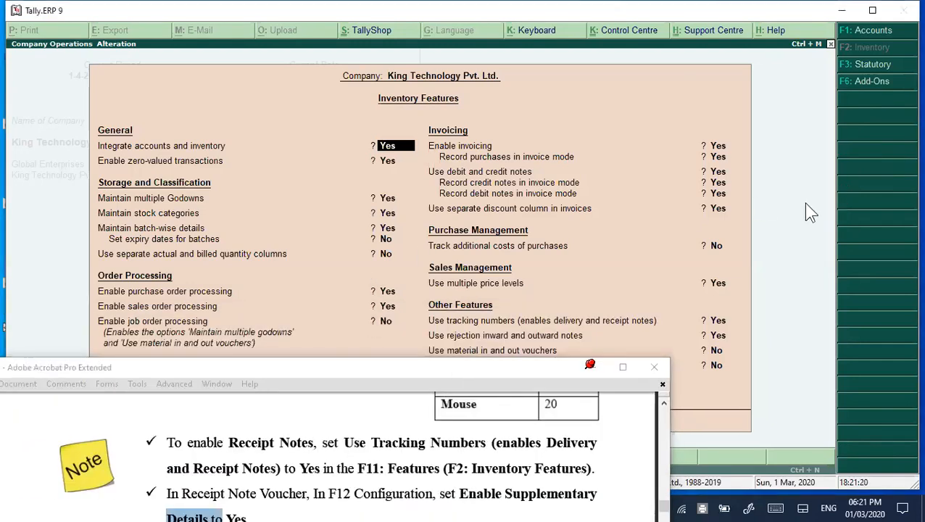
Step: Go through the inventory features and company price levels, keeping their values, up to the "Use tracking numbers (enables delivery and receipt notes)" option
{"action": "key", "text": "Return"}
{"action": "key", "text": "Return"}
{"action": "key", "text": "Return"}
{"action": "key", "text": "Return"}
{"action": "key", "text": "Return"}
{"action": "key", "text": "Return"}
{"action": "key", "text": "Return"}
{"action": "key", "text": "Return"}
{"action": "key", "text": "Return"}
{"action": "key", "text": "Return"}
{"action": "key", "text": "Return"}
{"action": "key", "text": "Return"}
{"action": "key", "text": "Return"}
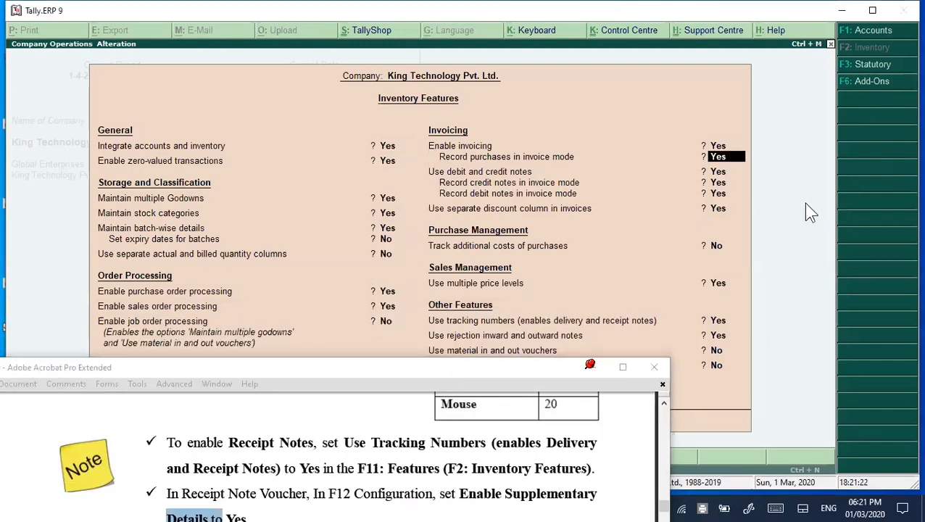
{"action": "key", "text": "Return"}
{"action": "key", "text": "Return"}
{"action": "key", "text": "Return"}
{"action": "key", "text": "Return"}
{"action": "key", "text": "Return"}
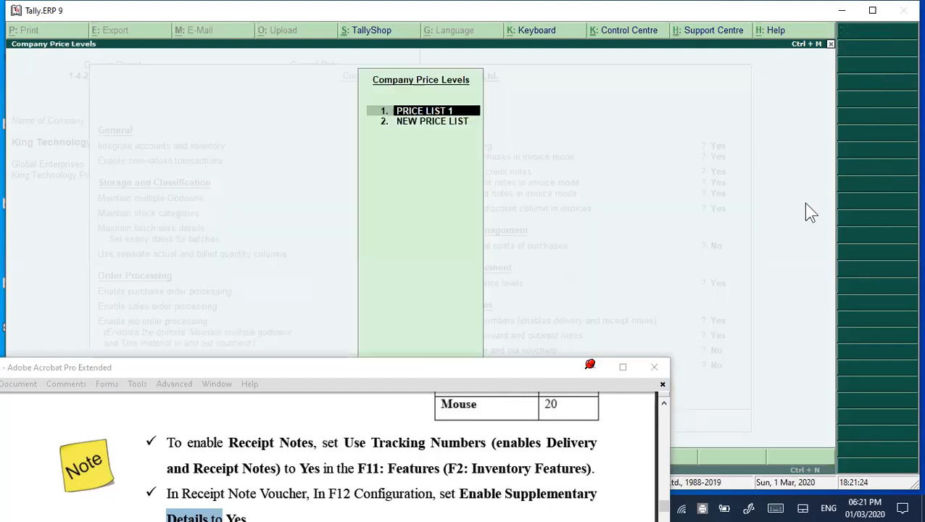
{"action": "key", "text": "Return"}
{"action": "key", "text": "Return"}
{"action": "key", "text": "Return"}
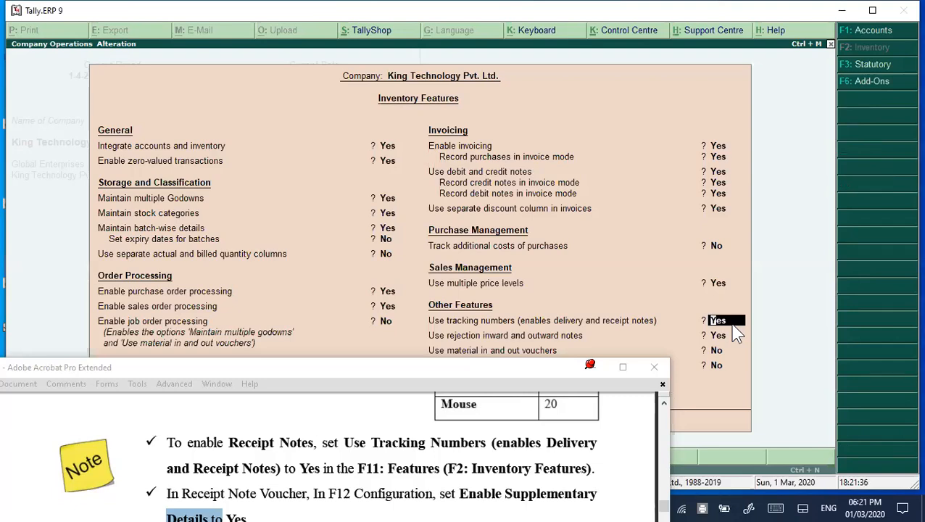
Step: Keep the use of tracking numbers at Yes, accept the remaining inventory features and return to the Gateway of Tally
{"action": "key", "text": "Return"}
{"action": "key", "text": "Return"}
{"action": "key", "text": "Return"}
{"action": "key", "text": "Return"}
{"action": "key", "text": "Return"}
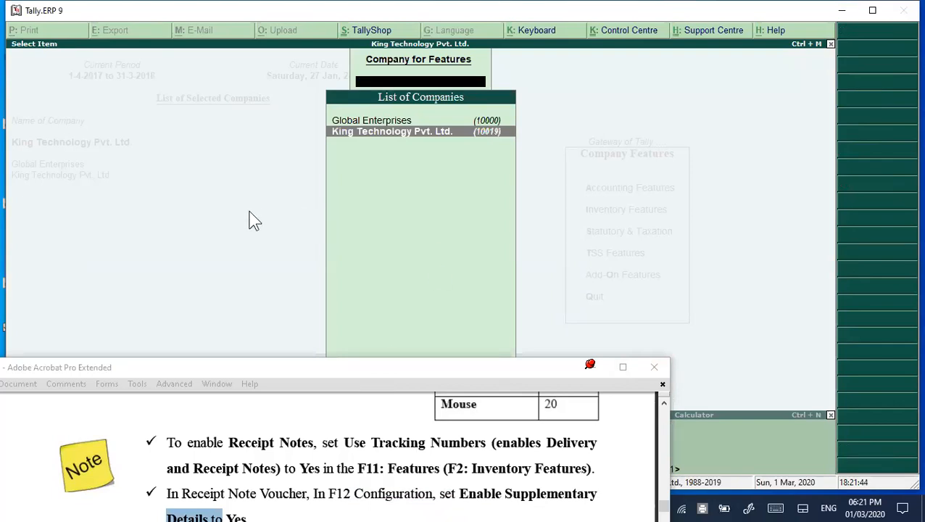
{"action": "key", "text": "Escape"}
{"action": "key", "text": "Escape"}
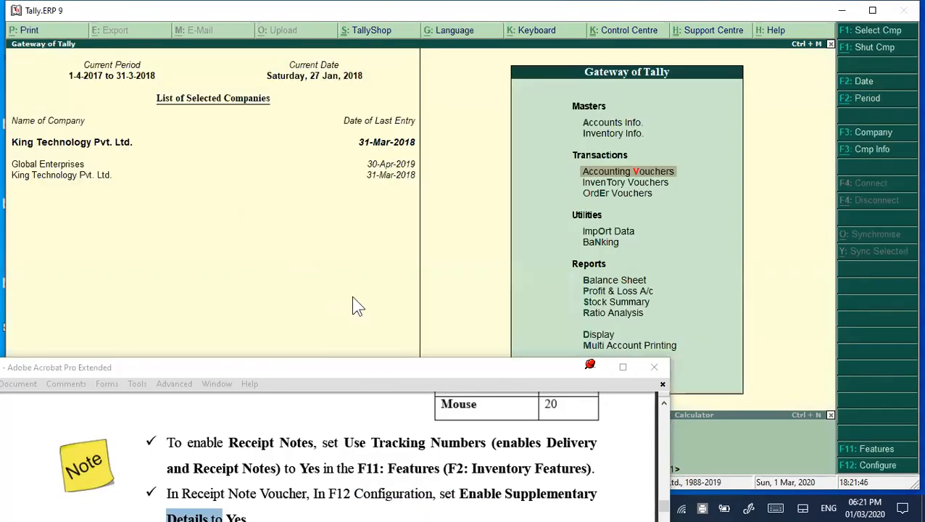
Step: Move the PDF window back up and read the instruction for entering the transaction in a Receipt Note voucher
{"action": "left_click", "coordinate": [365, 363]}
{"action": "left_click_drag", "start_coordinate": [365, 363], "coordinate": [372, 318]}
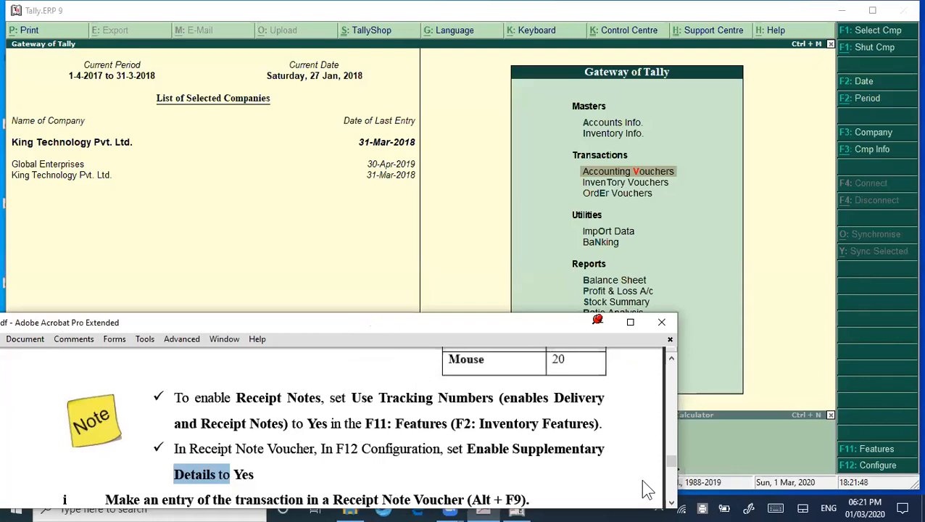
{"action": "scroll", "coordinate": [670, 500], "scroll_direction": "down", "scroll_amount": 2}
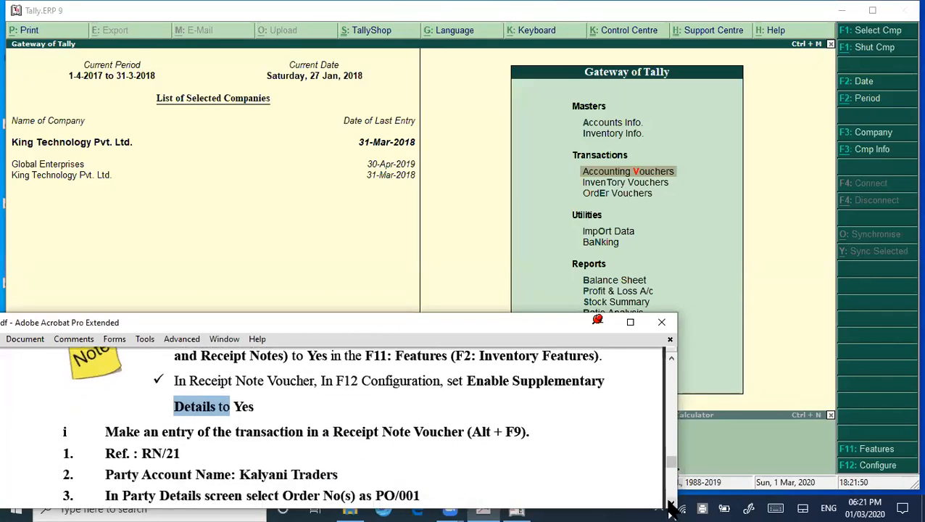
{"action": "left_click_drag", "start_coordinate": [328, 432], "coordinate": [544, 439]}
{"action": "left_click", "coordinate": [554, 438]}
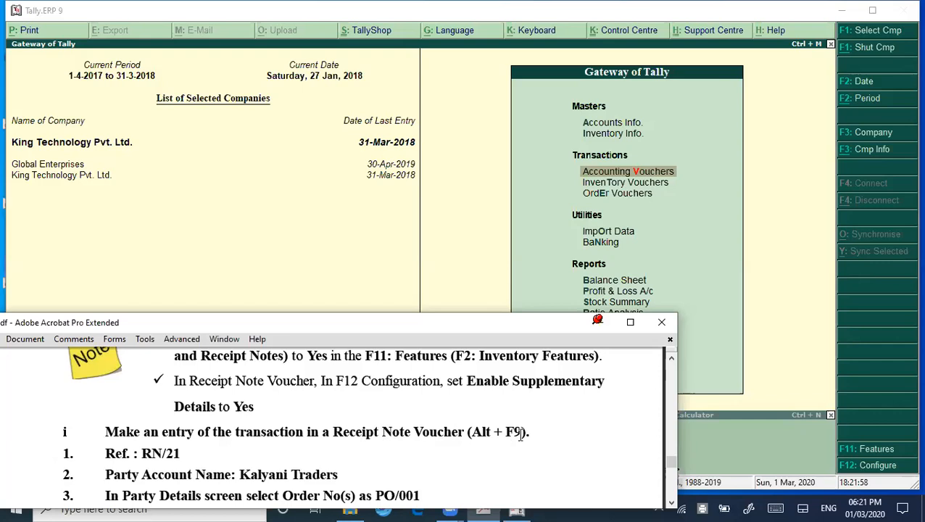
Step: Start a new Receipt Note voucher for King Technology Pvt. Ltd. in Tally.ERP 9
{"action": "left_click", "coordinate": [319, 259]}
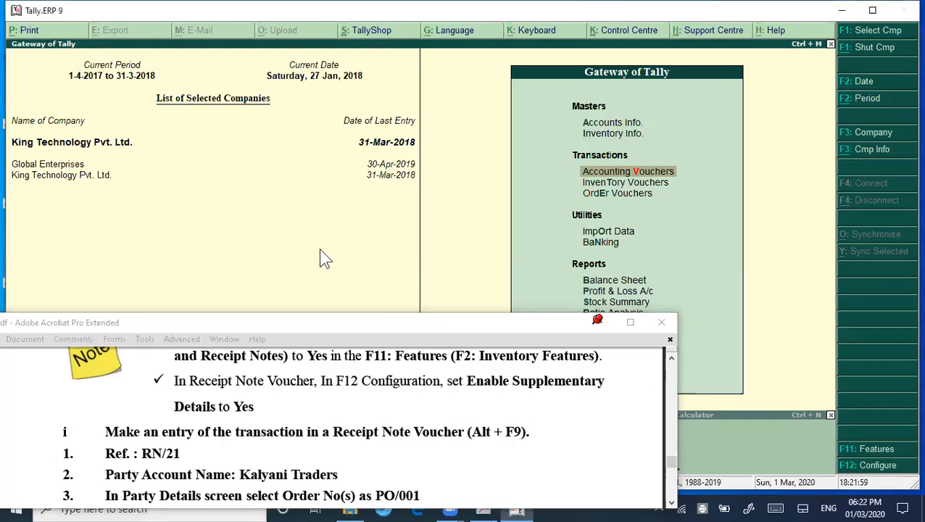
{"action": "key", "text": "Return"}
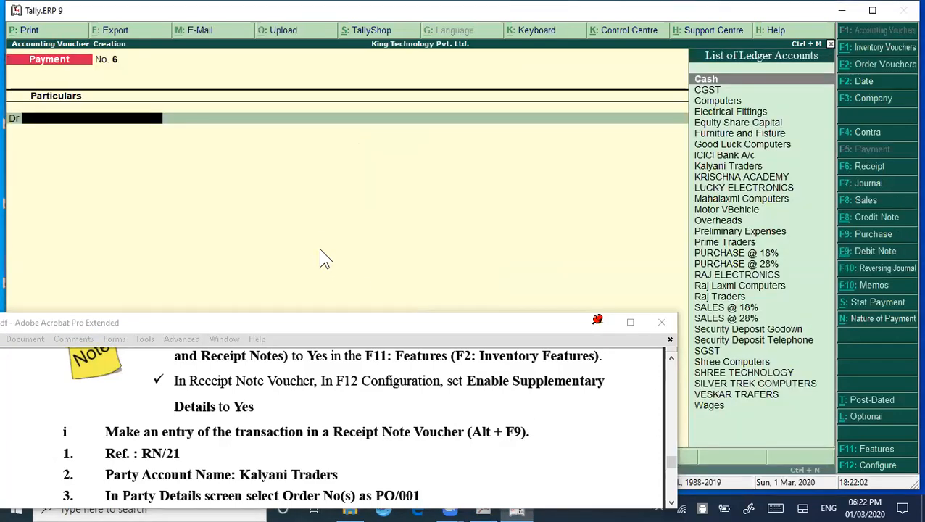
{"action": "key", "text": "alt+F9"}
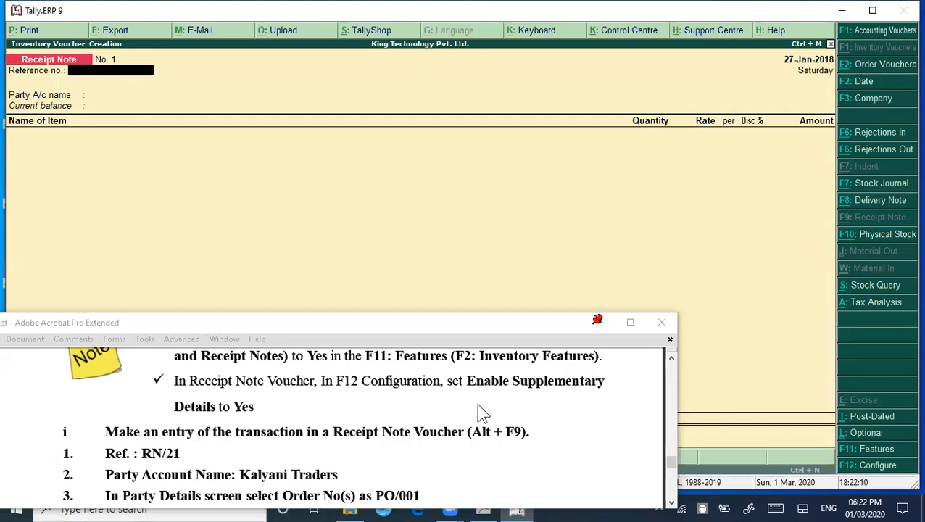
Step: Provisionally accept Cash as the party, keep "Enable supplementary details" at Yes in the receipt note configuration, and accept the configuration
{"action": "left_click_drag", "start_coordinate": [337, 381], "coordinate": [560, 389]}
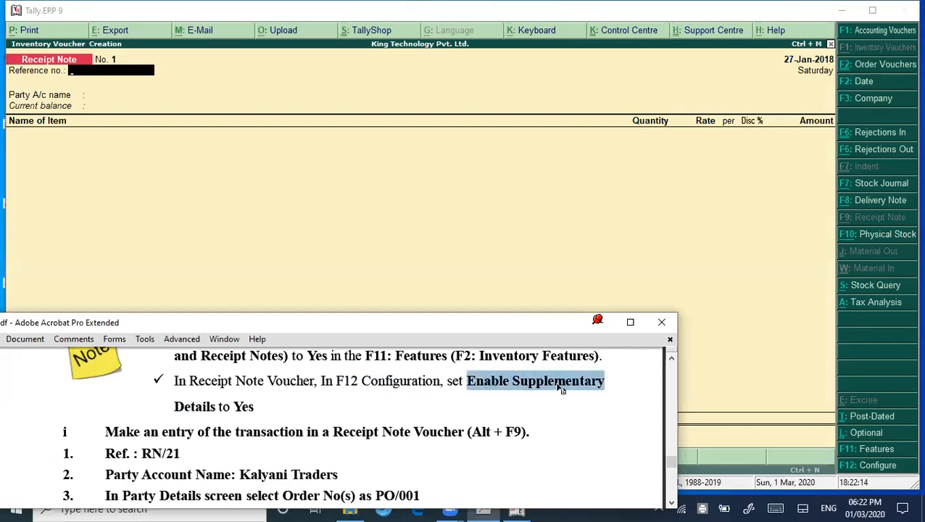
{"action": "left_click", "coordinate": [346, 243]}
{"action": "key", "text": "Return"}
{"action": "key", "text": "Return"}
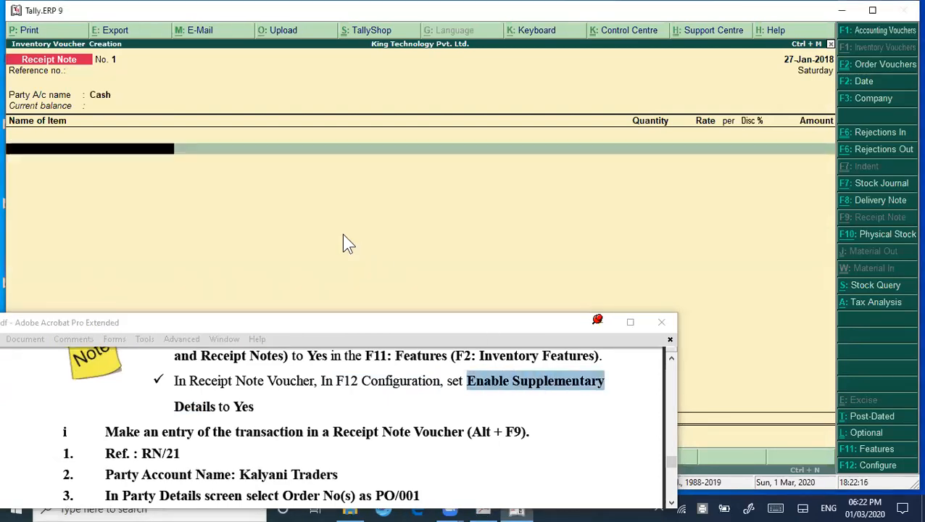
{"action": "key", "text": "F12"}
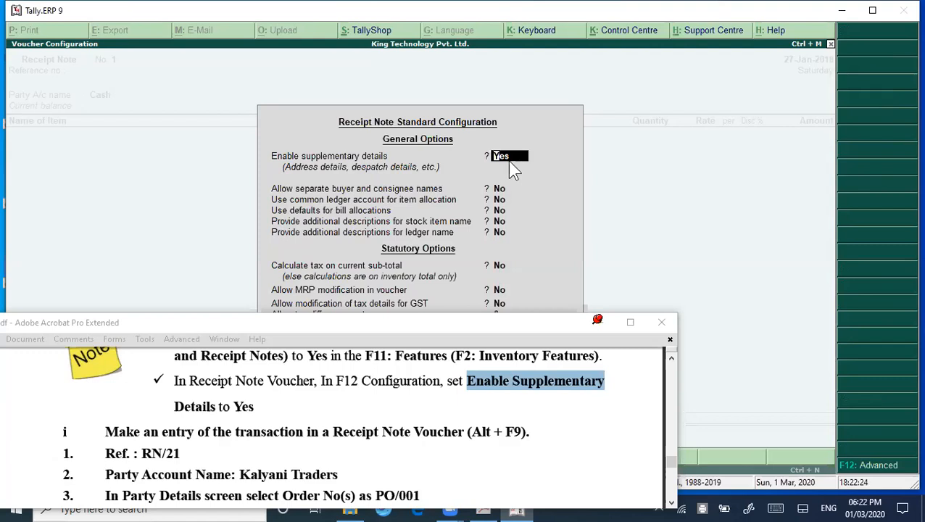
{"action": "key", "text": "Return"}
{"action": "key", "text": "Return"}
{"action": "key", "text": "Return"}
{"action": "key", "text": "Return"}
{"action": "key", "text": "Return"}
{"action": "key", "text": "Return"}
{"action": "key", "text": "Return"}
{"action": "key", "text": "Return"}
{"action": "key", "text": "Return"}
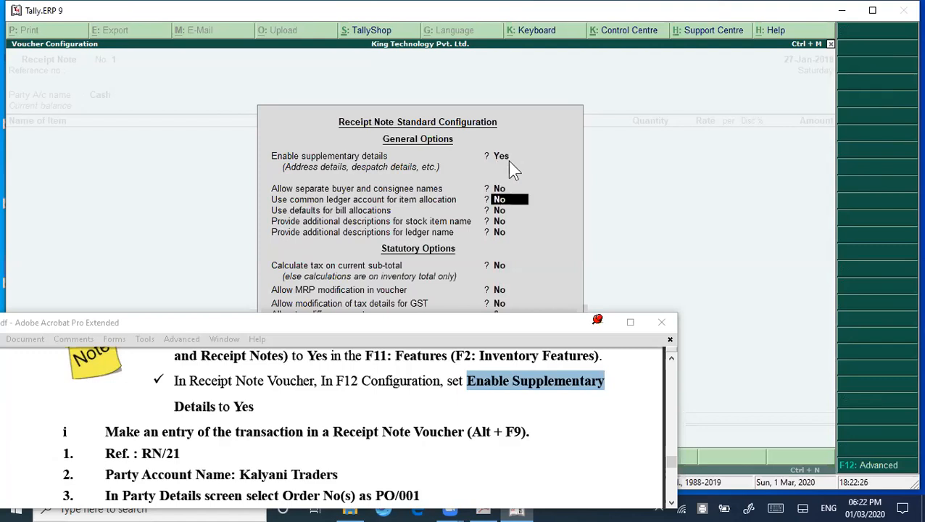
{"action": "key", "text": "Return"}
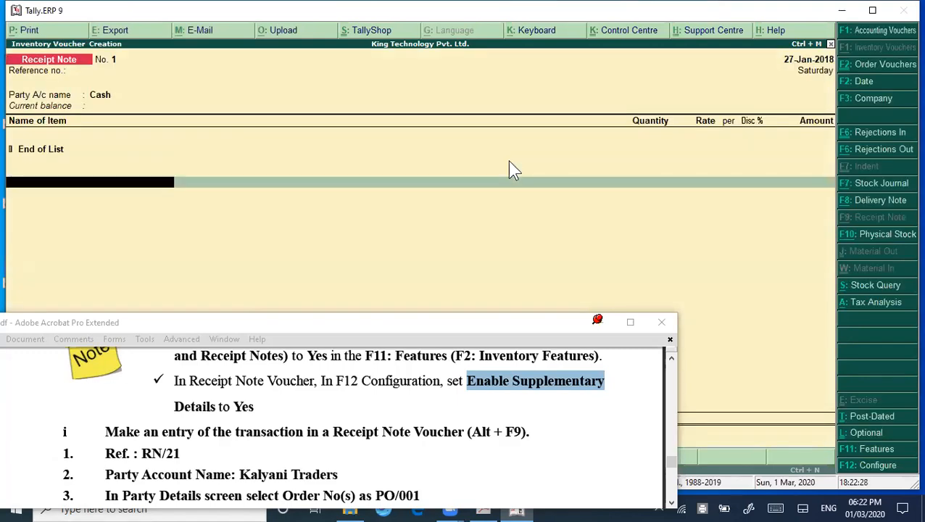
Step: Check the receipt date in the PDF exercise and set the Receipt Note voucher's date to 3-2-2018
{"action": "key", "text": "BackSpace"}
{"action": "key", "text": "BackSpace"}
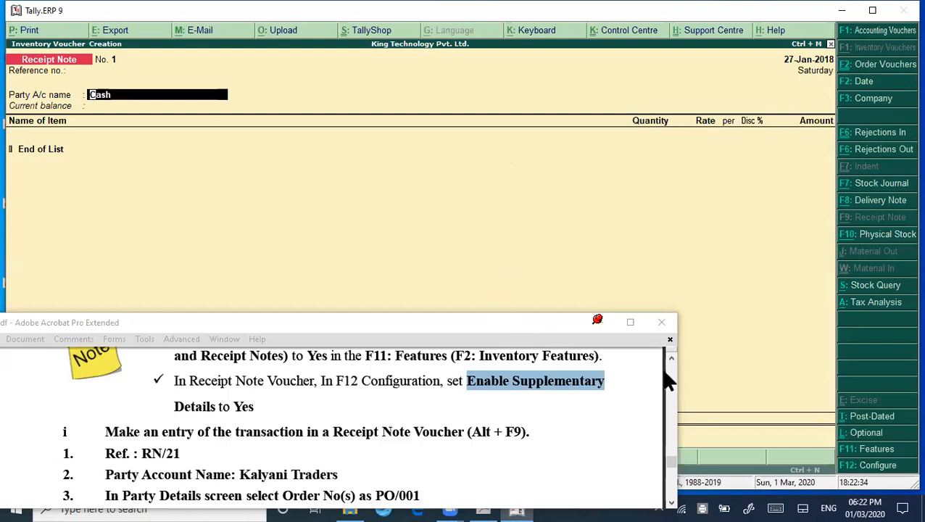
{"action": "scroll", "coordinate": [671, 359], "scroll_direction": "up", "scroll_amount": 10}
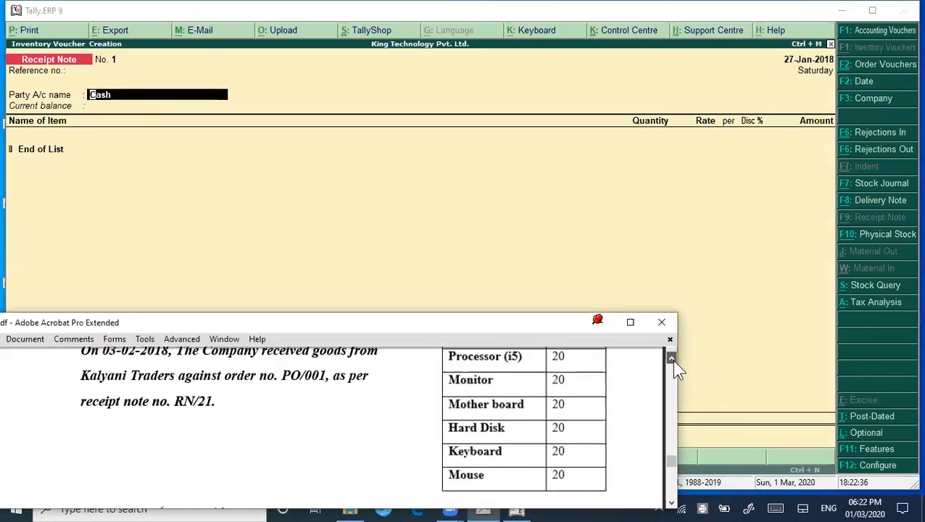
{"action": "left_click", "coordinate": [350, 231]}
{"action": "key", "text": "Return"}
{"action": "key", "text": "F2"}
{"action": "type", "text": "3-"}
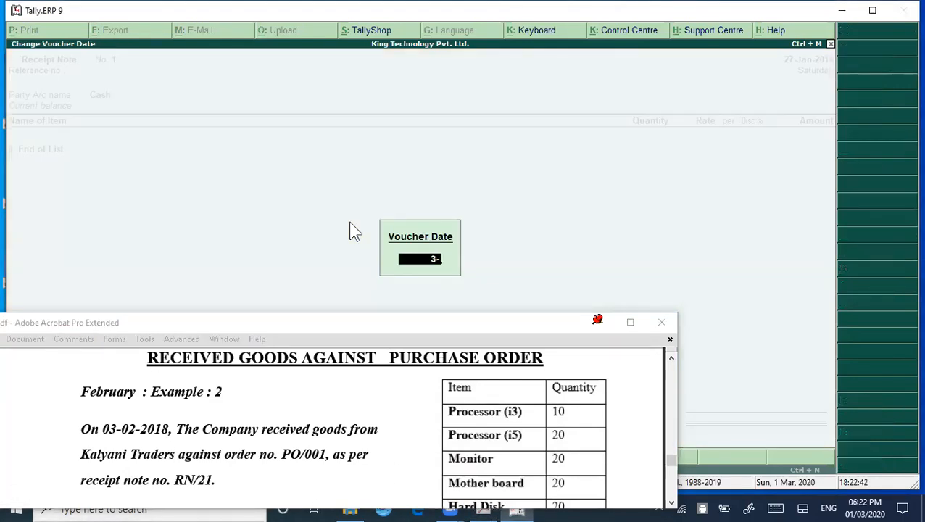
{"action": "type", "text": "2-2018"}
{"action": "key", "text": "Return"}
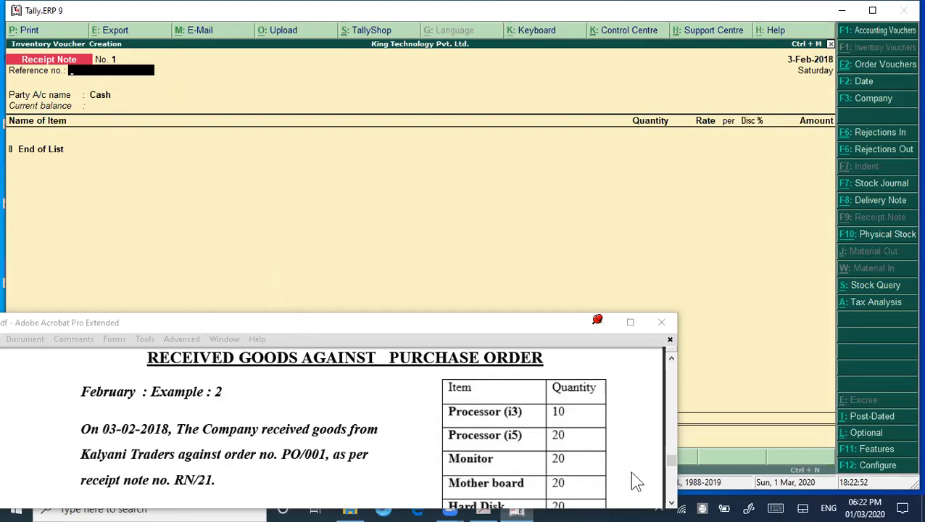
Step: Enter RN/21 as the voucher's reference number and choose Kalyani Traders as the party account
{"action": "left_click", "coordinate": [671, 502]}
{"action": "scroll", "coordinate": [672, 506], "scroll_direction": "down", "scroll_amount": 10}
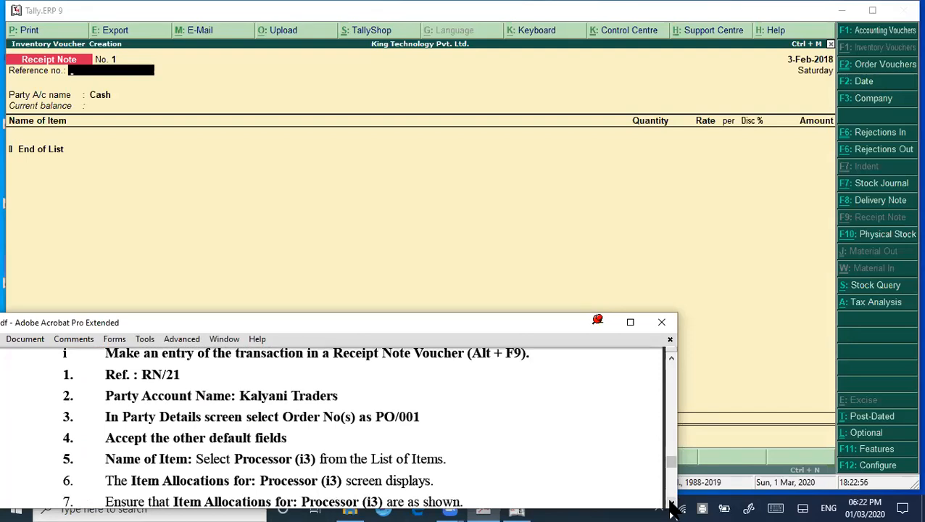
{"action": "left_click", "coordinate": [111, 78]}
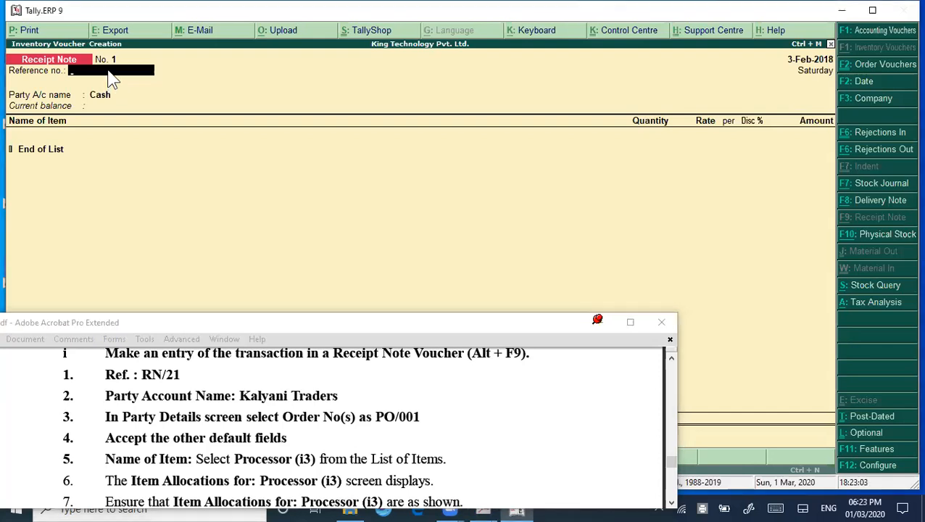
{"action": "type", "text": "RN/21"}
{"action": "key", "text": "Return"}
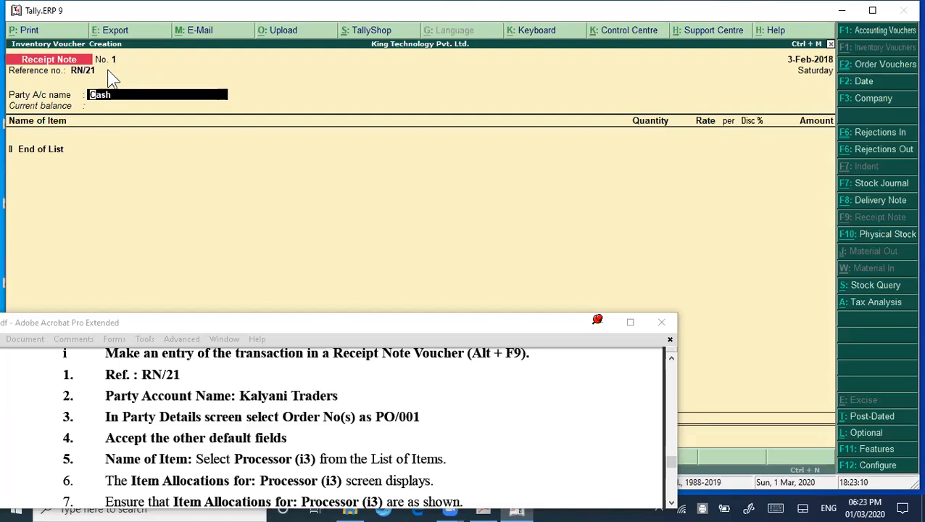
{"action": "type", "text": "K"}
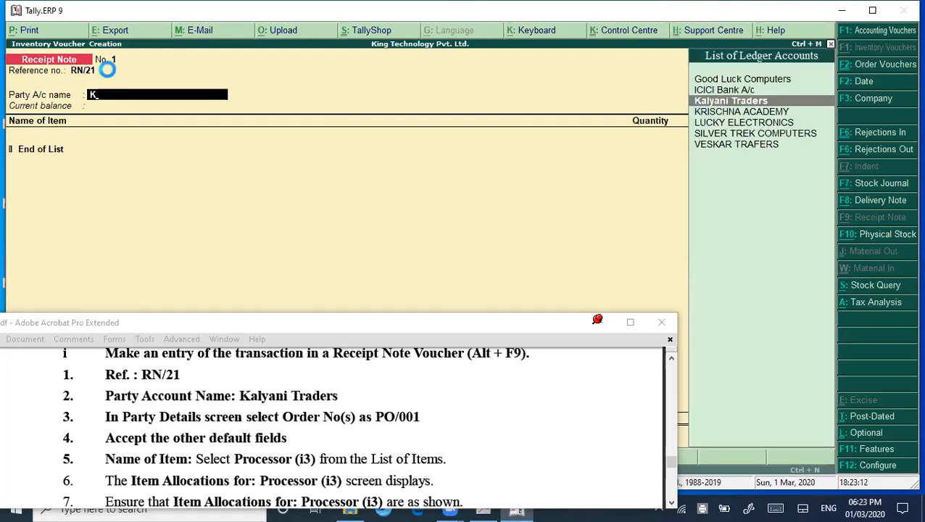
{"action": "key", "text": "Return"}
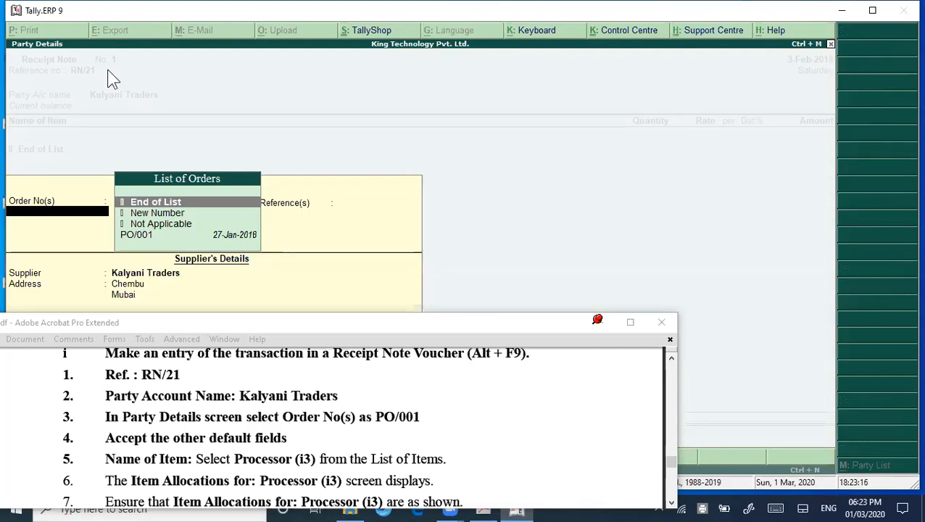
Step: Select order PO/001 in the party details, end the order list and accept the remaining supplier details with their defaults
{"action": "key", "text": "Down"}
{"action": "key", "text": "Down"}
{"action": "key", "text": "Down"}
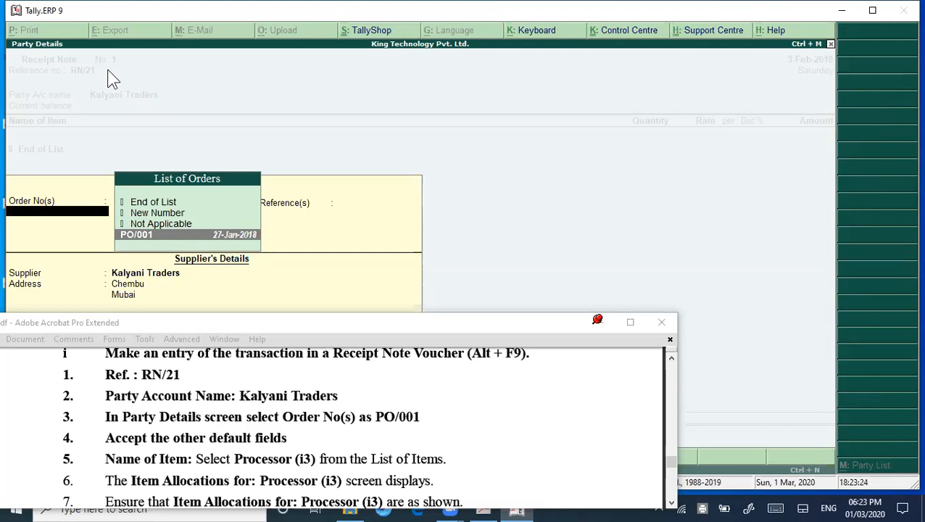
{"action": "key", "text": "Return"}
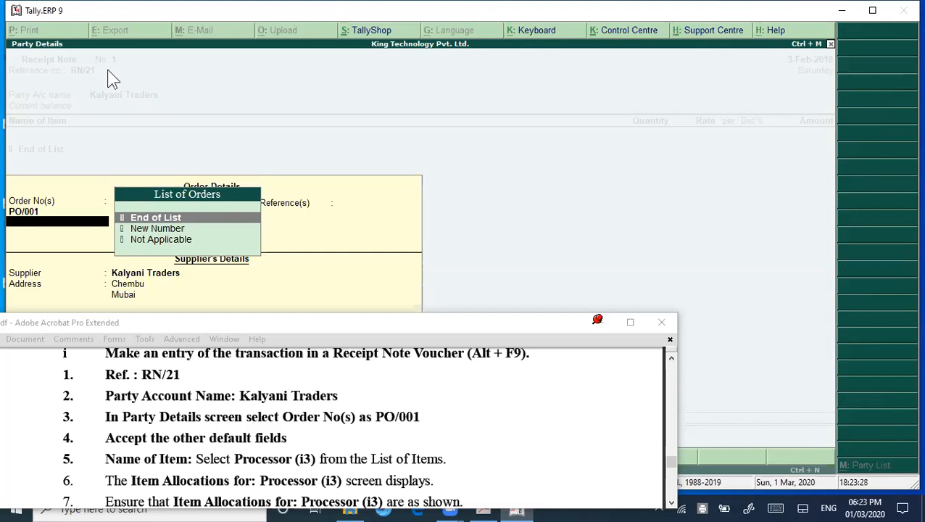
{"action": "key", "text": "Return"}
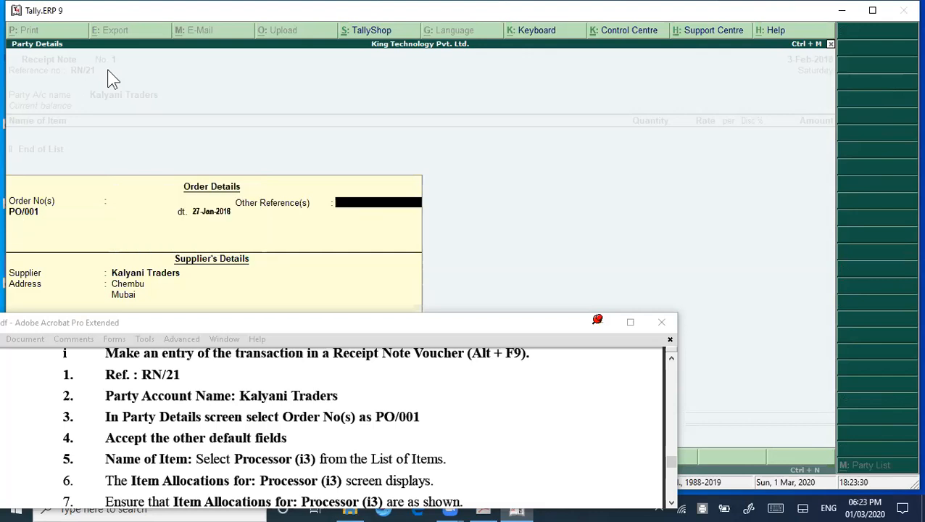
{"action": "key", "text": "Return"}
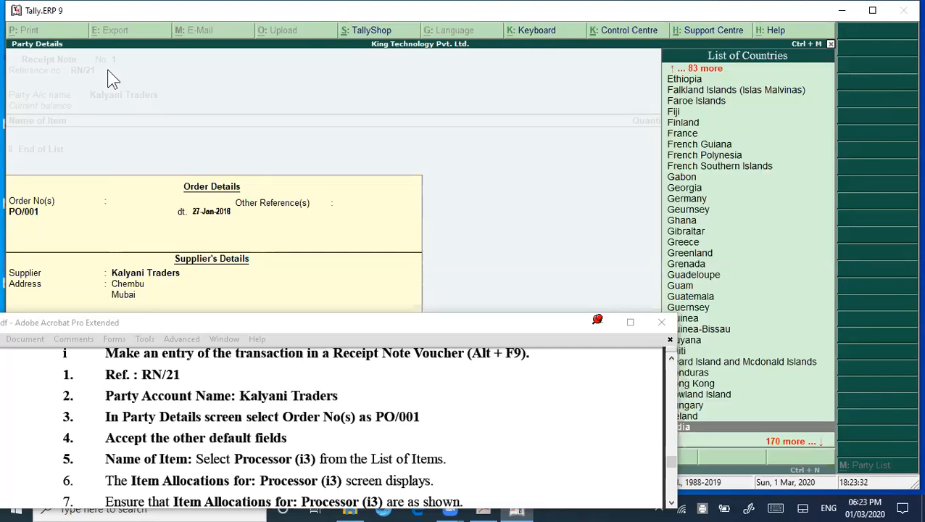
{"action": "key", "text": "Return"}
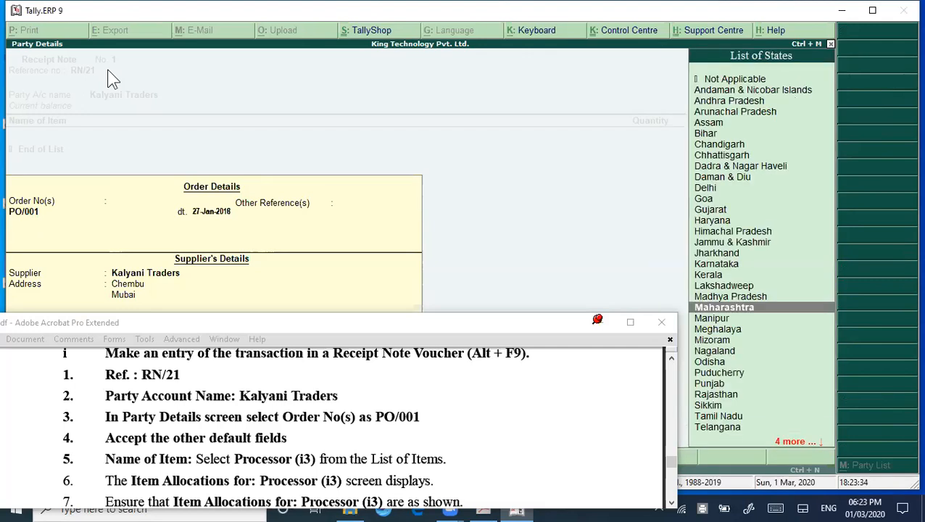
{"action": "key", "text": "Return"}
{"action": "key", "text": "Return"}
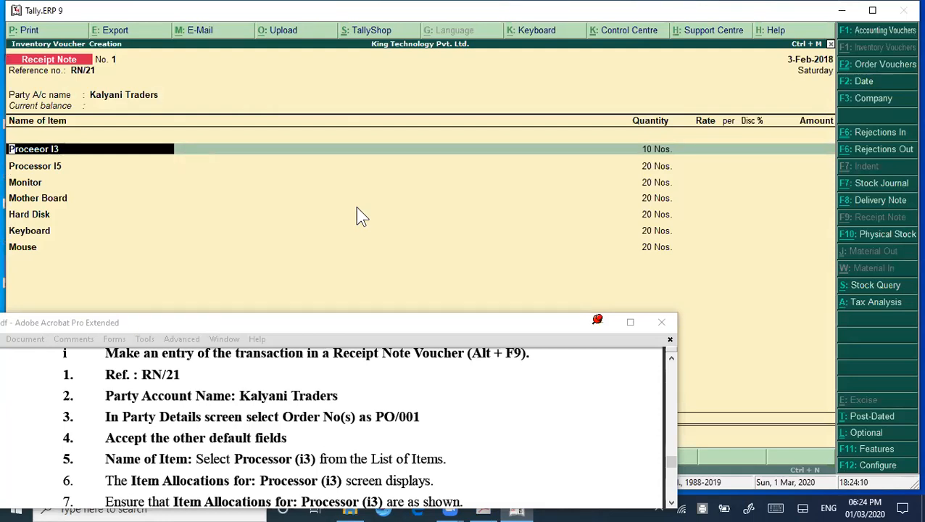
Step: Accept the Proceeor I3 allocation of 10 Nos. with tracking number RN/21, order PO/001, CHEMBUR GODOWN and the PURCHASE @ 18% ledger
{"action": "key", "text": "Return"}
{"action": "key", "text": "Return"}
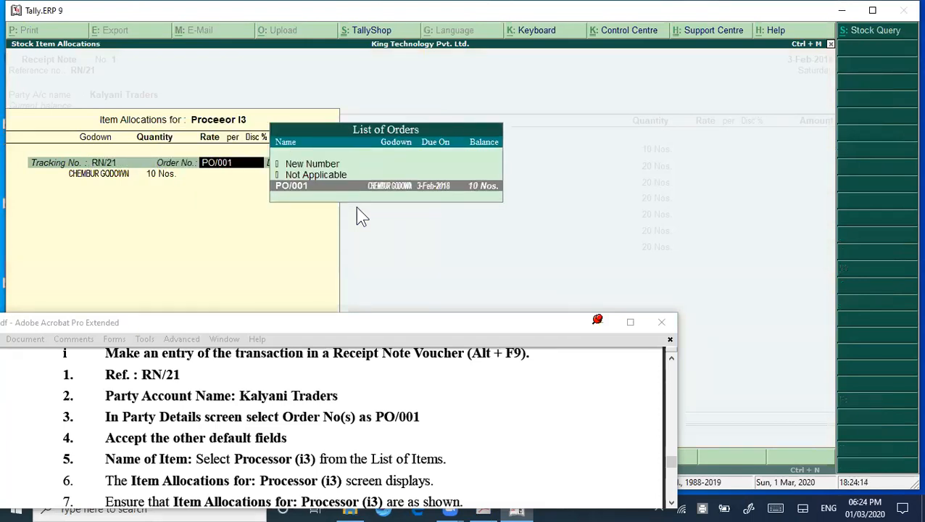
{"action": "key", "text": "Return"}
{"action": "key", "text": "Return"}
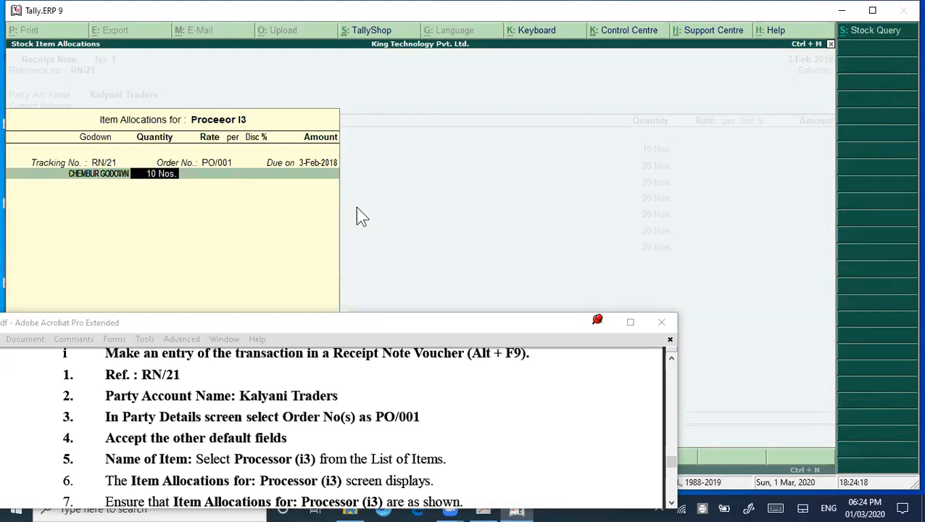
{"action": "key", "text": "Return"}
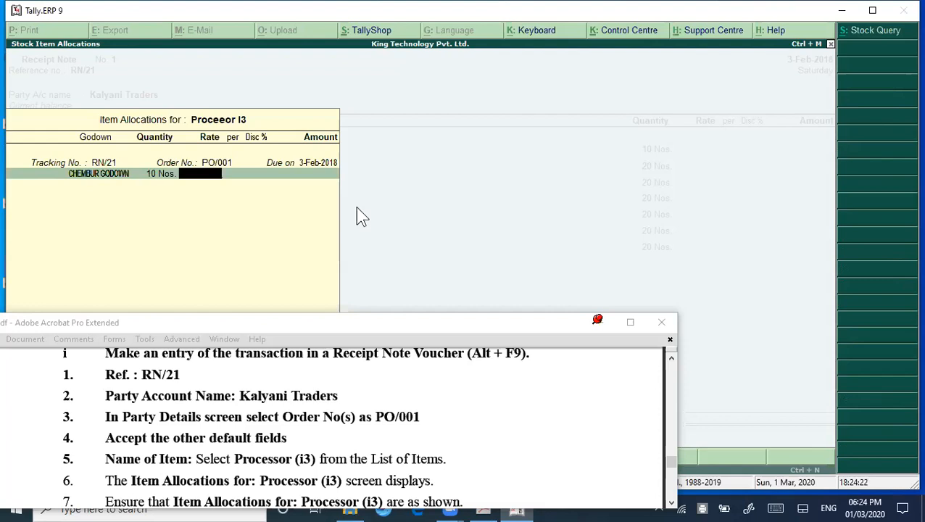
{"action": "key", "text": "Return"}
{"action": "key", "text": "Return"}
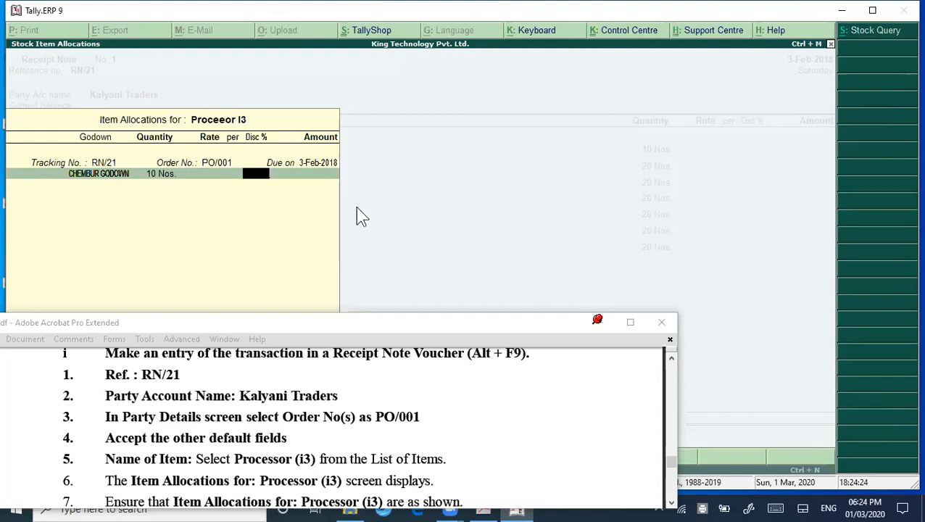
{"action": "key", "text": "Return"}
{"action": "key", "text": "Return"}
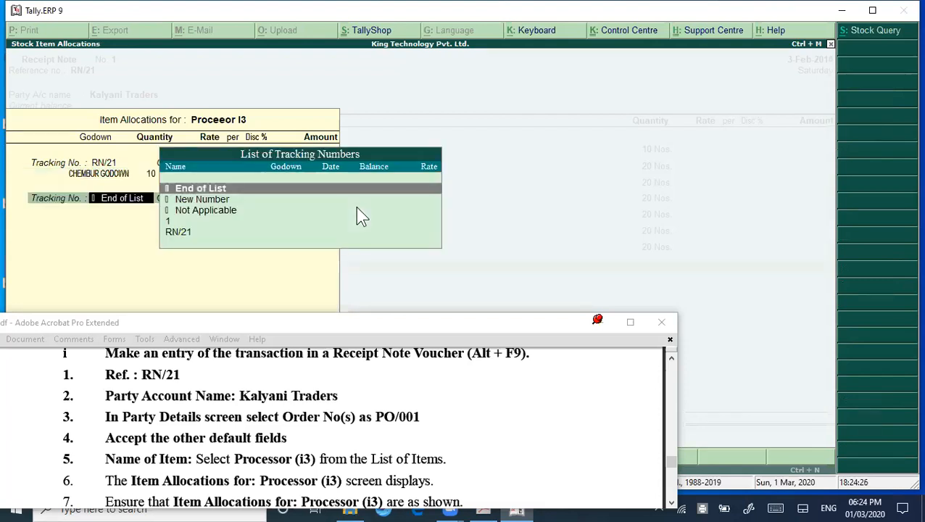
{"action": "key", "text": "Return"}
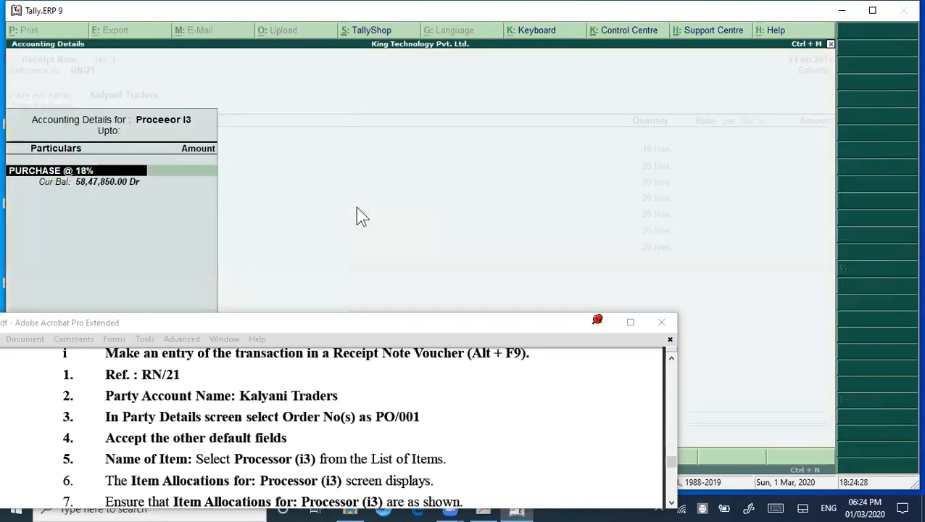
{"action": "key", "text": "Return"}
{"action": "key", "text": "Return"}
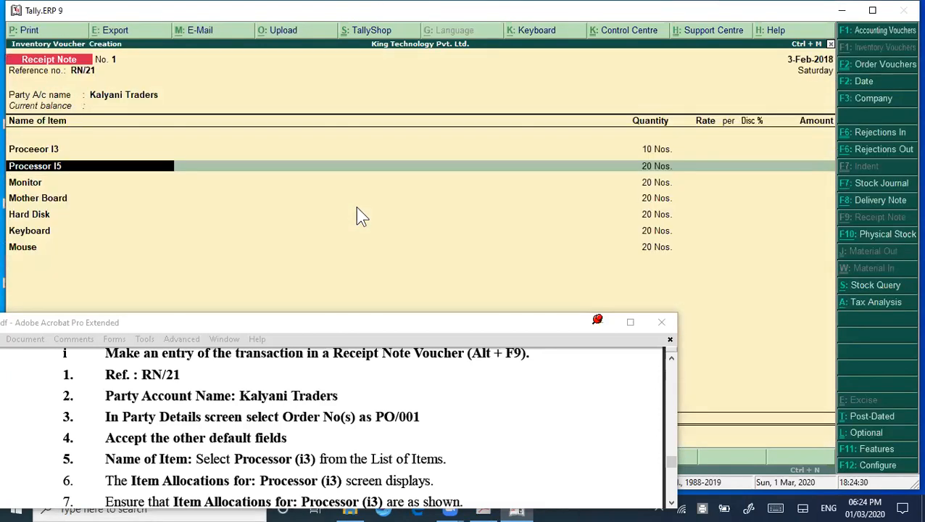
Step: Accept the Processor I5 allocation of 20 Nos. with tracking number RN/21, order PO/001, CHEMBUR GODOWN and the PURCHASE @ 18% ledger
{"action": "key", "text": "Return"}
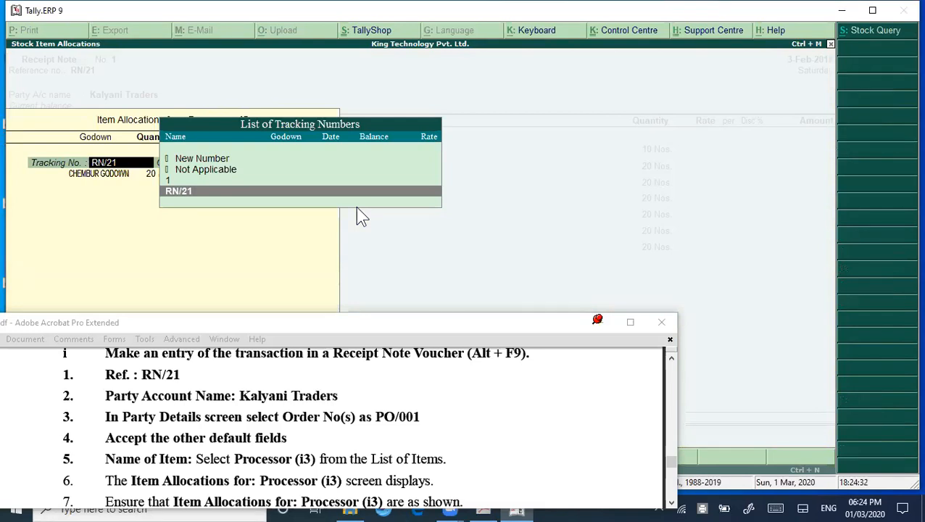
{"action": "key", "text": "Return"}
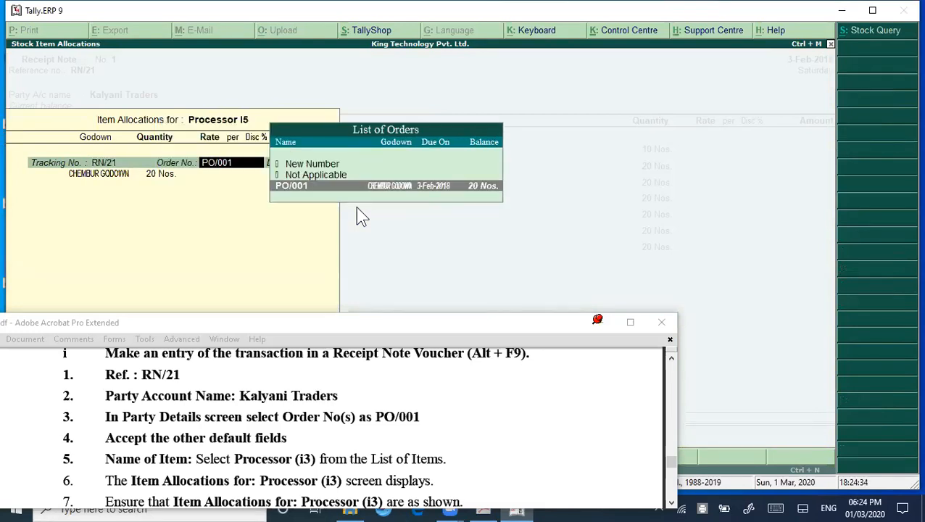
{"action": "key", "text": "Return"}
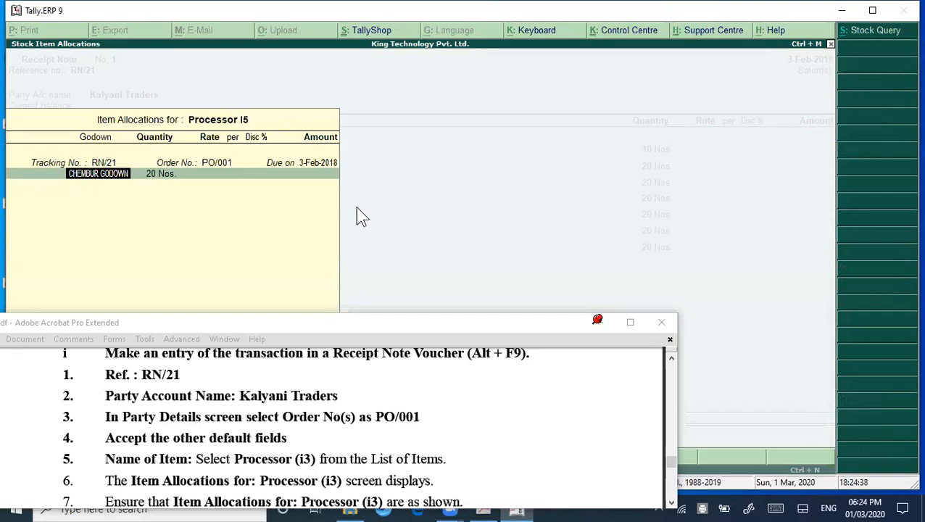
{"action": "key", "text": "Return"}
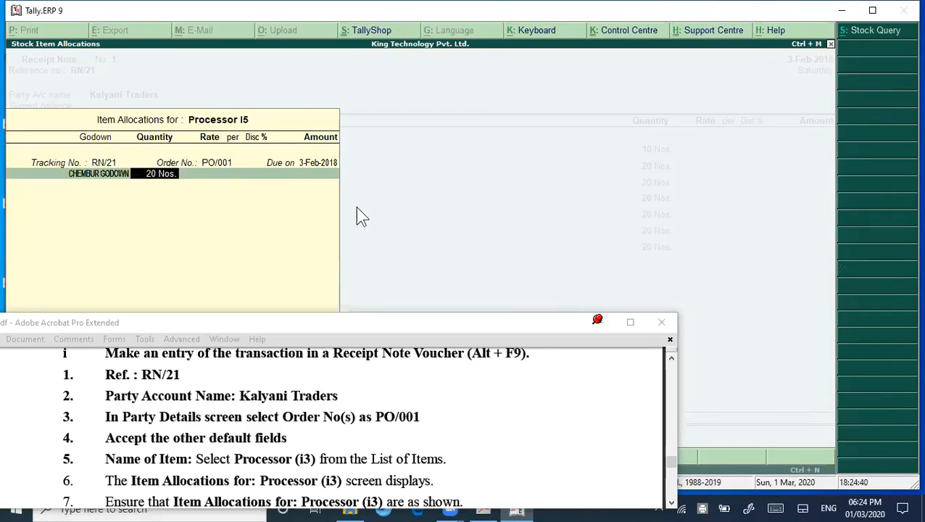
{"action": "key", "text": "Return"}
{"action": "key", "text": "Return"}
{"action": "key", "text": "Return"}
{"action": "key", "text": "Return"}
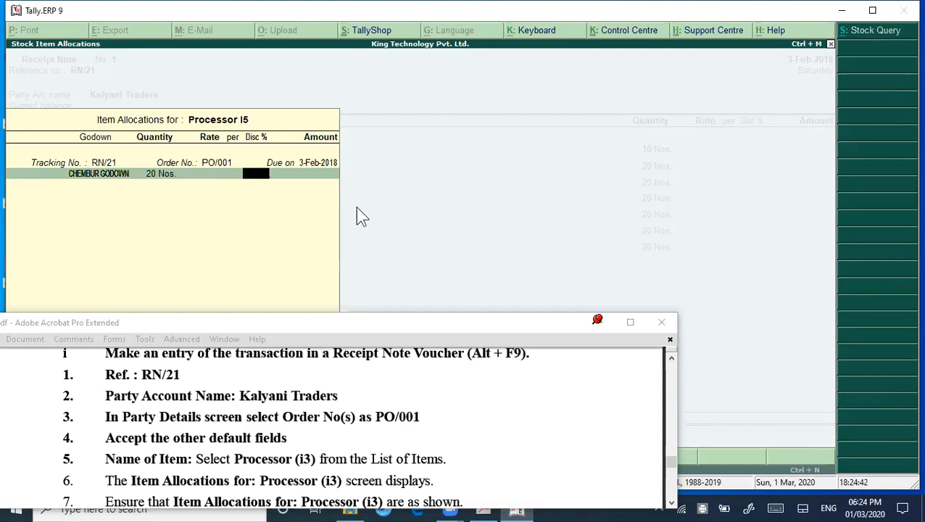
{"action": "key", "text": "Return"}
{"action": "key", "text": "Return"}
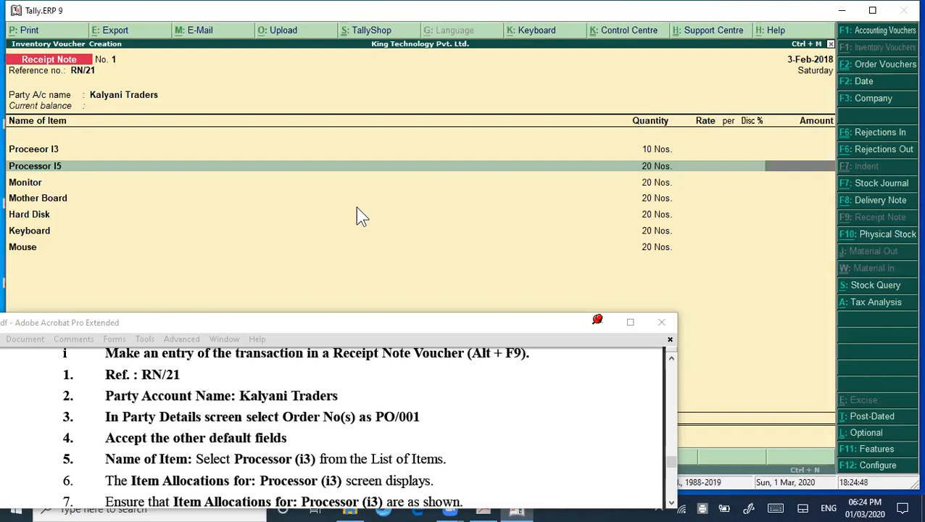
{"action": "key", "text": "Return"}
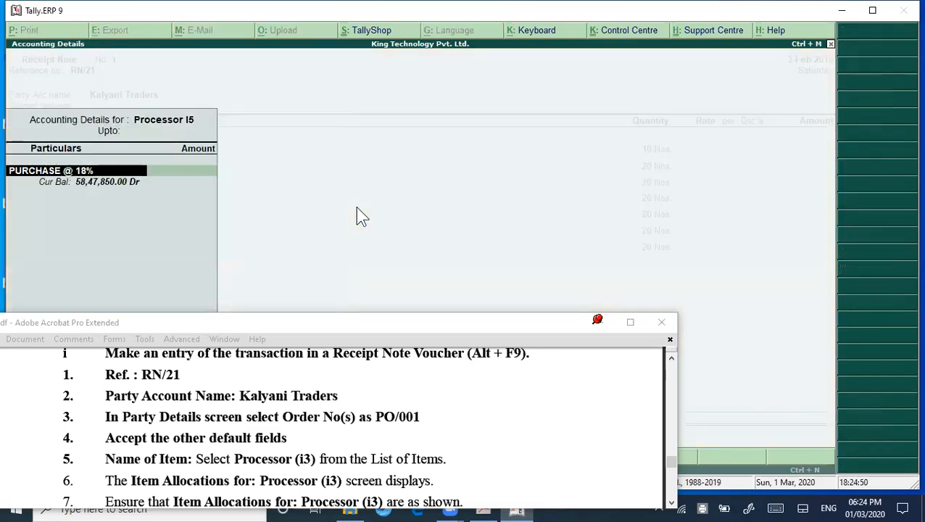
{"action": "key", "text": "Return"}
{"action": "key", "text": "Return"}
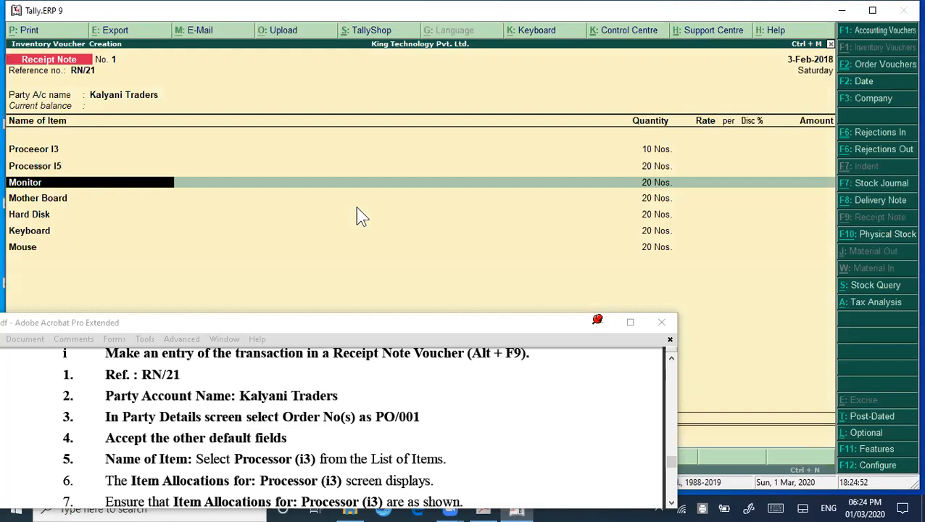
Step: Accept the Monitor allocation of 20 Nos. in CHEMBUR GODOWN with tracking number RN/21 and order PO/001
{"action": "key", "text": "Return"}
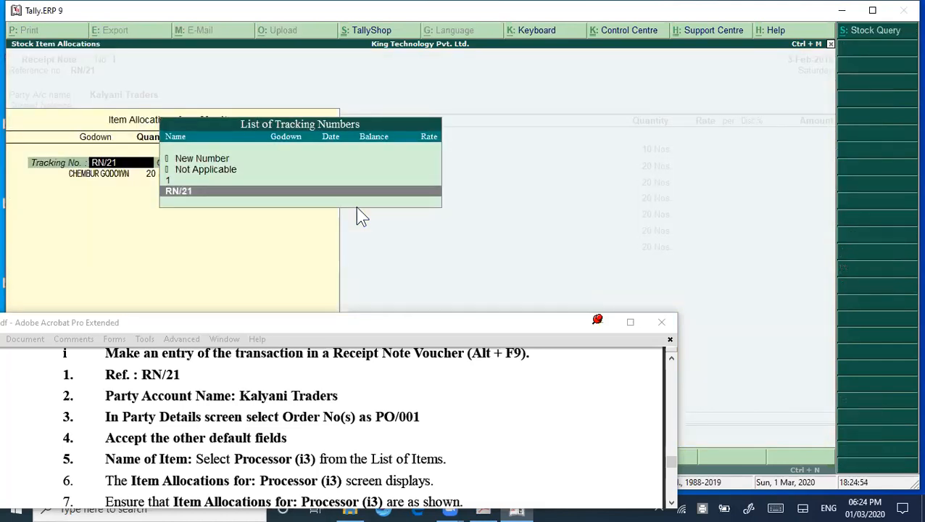
{"action": "key", "text": "Return"}
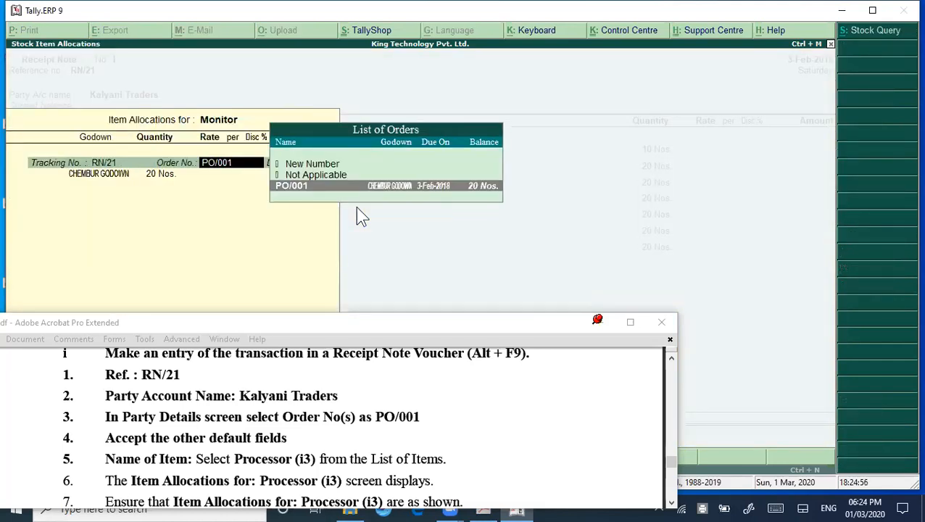
{"action": "key", "text": "Return"}
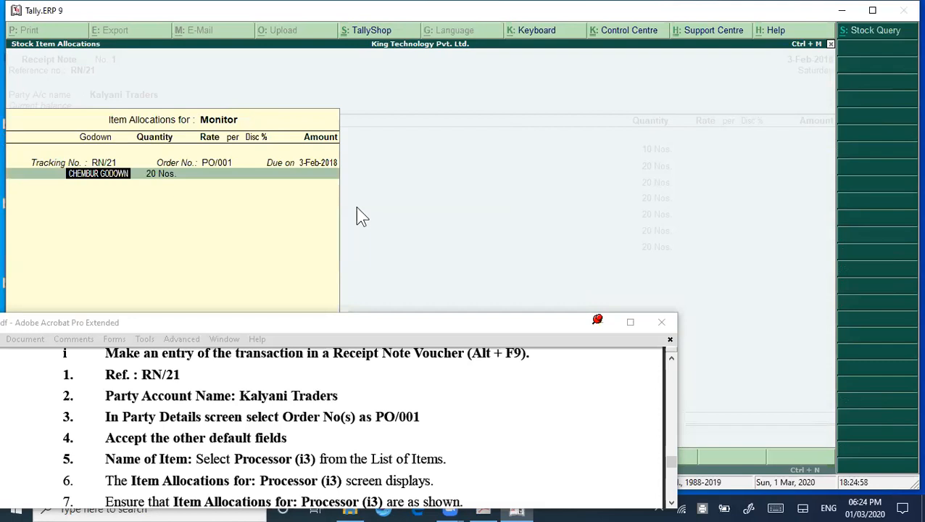
{"action": "key", "text": "Return"}
{"action": "key", "text": "Return"}
{"action": "key", "text": "Return"}
{"action": "key", "text": "Return"}
{"action": "key", "text": "Return"}
{"action": "key", "text": "Return"}
Step: Accept the default allocations of 20 Nos. each for Mother Board, Hard Disk and Keyboard
{"action": "key", "text": "Return"}
{"action": "key", "text": "Return"}
{"action": "key", "text": "Return"}
{"action": "key", "text": "Return"}
{"action": "key", "text": "Return"}
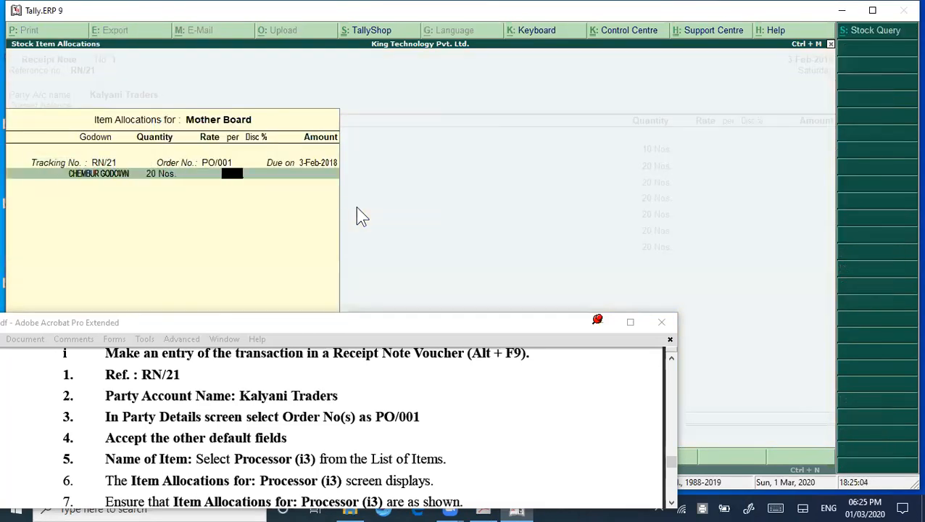
{"action": "key", "text": "Return"}
{"action": "key", "text": "Return"}
{"action": "key", "text": "Return"}
{"action": "key", "text": "Return"}
{"action": "key", "text": "Return"}
{"action": "key", "text": "Return"}
{"action": "key", "text": "Return"}
{"action": "key", "text": "Return"}
{"action": "key", "text": "Return"}
{"action": "key", "text": "Return"}
{"action": "key", "text": "Return"}
{"action": "key", "text": "Return"}
{"action": "key", "text": "Return"}
{"action": "key", "text": "Return"}
{"action": "key", "text": "Return"}
{"action": "key", "text": "Return"}
{"action": "key", "text": "Return"}
{"action": "key", "text": "Return"}
{"action": "key", "text": "Return"}
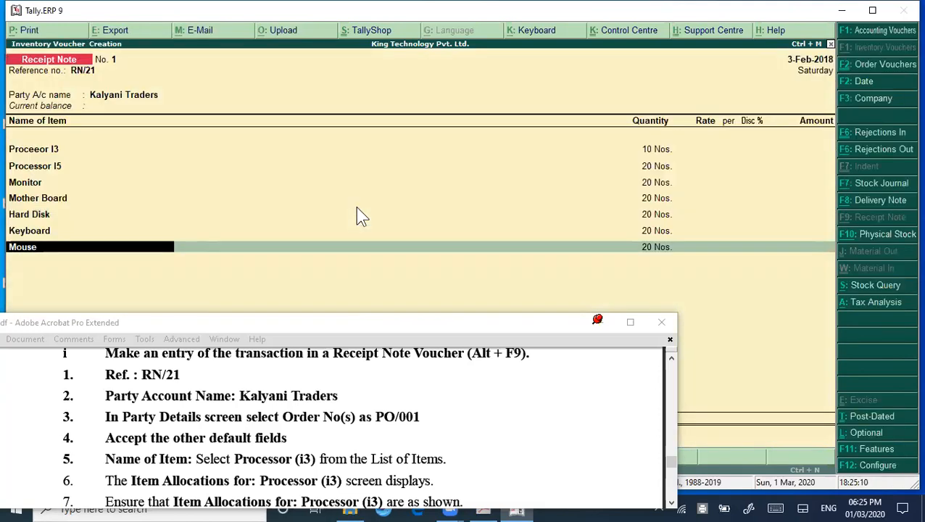
Step: Accept the Mouse allocation of 20 Nos. with tracking number RN/21 in CHEMBUR GODOWN, ending its tracking number list
{"action": "key", "text": "Return"}
{"action": "key", "text": "Return"}
{"action": "key", "text": "Return"}
{"action": "key", "text": "Return"}
{"action": "key", "text": "Return"}
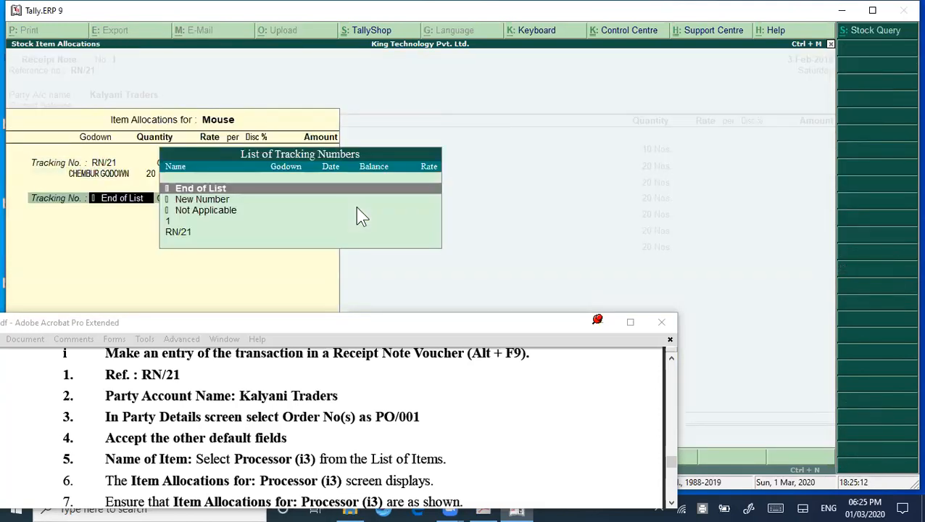
{"action": "key", "text": "Return"}
{"action": "key", "text": "Return"}
{"action": "key", "text": "Return"}
Step: End the item list and save the Receipt Note voucher
{"action": "key", "text": "Return"}
{"action": "key", "text": "Return"}
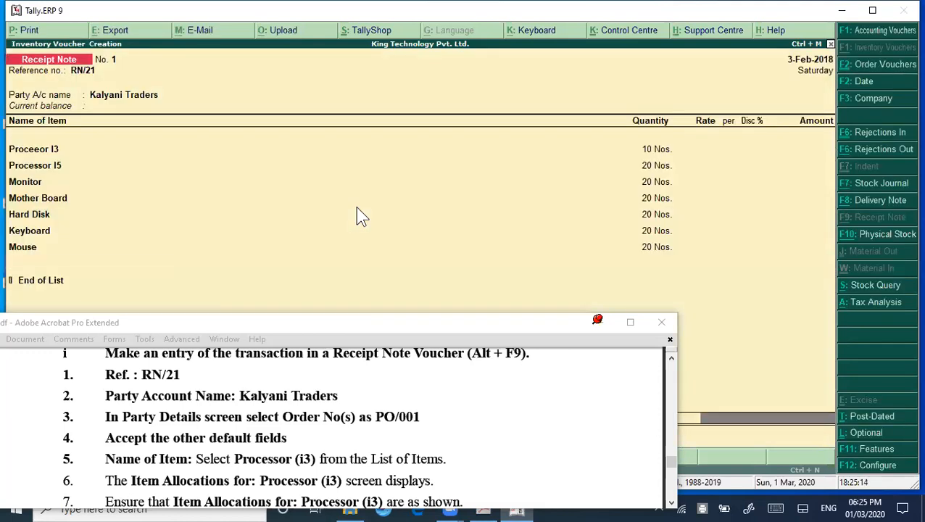
{"action": "key", "text": "Return"}
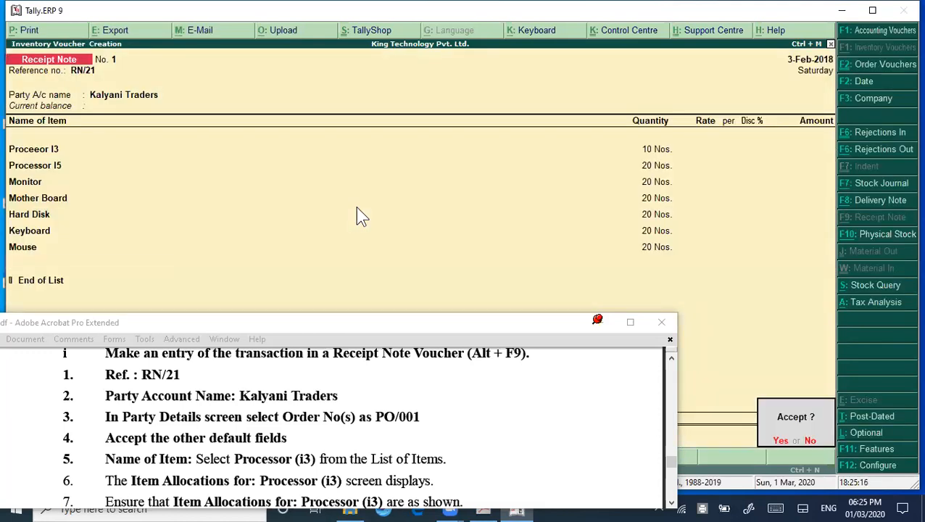
{"action": "key", "text": "Return"}
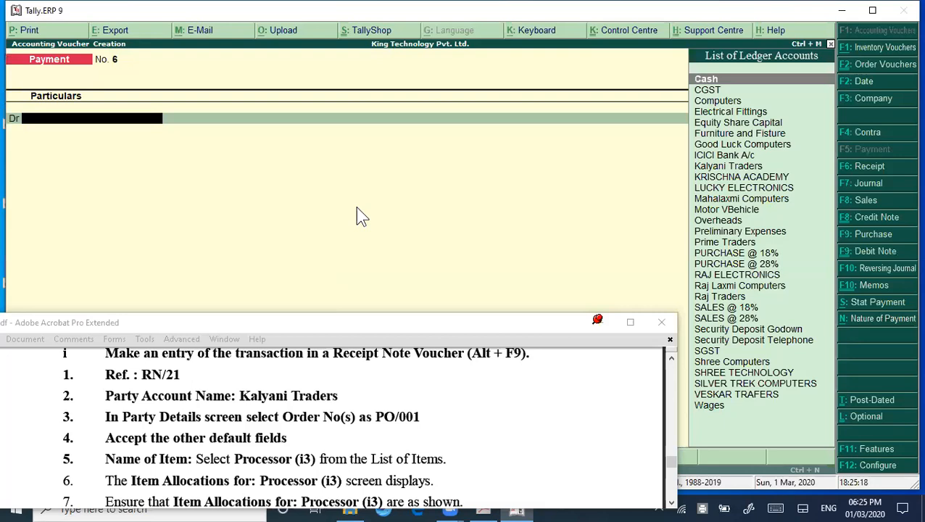